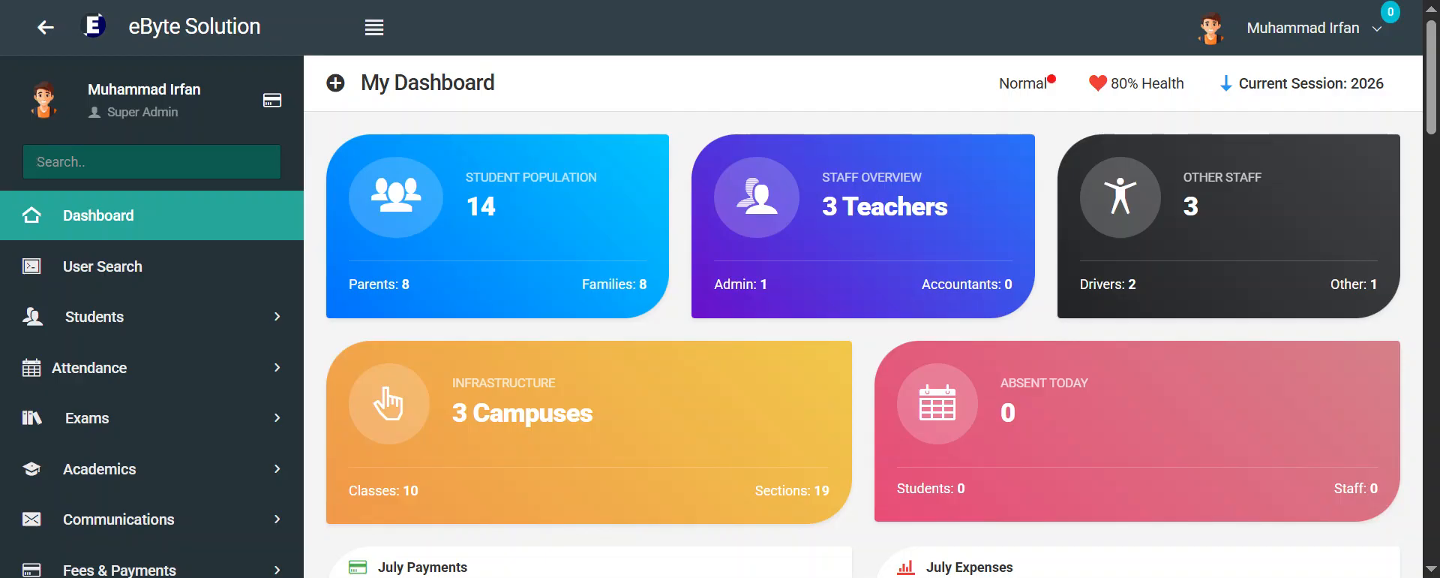
# Open the Salary Reserves page and display the employee choices for a new reserve entry
pyautogui.scroll(-5, 334, 217)
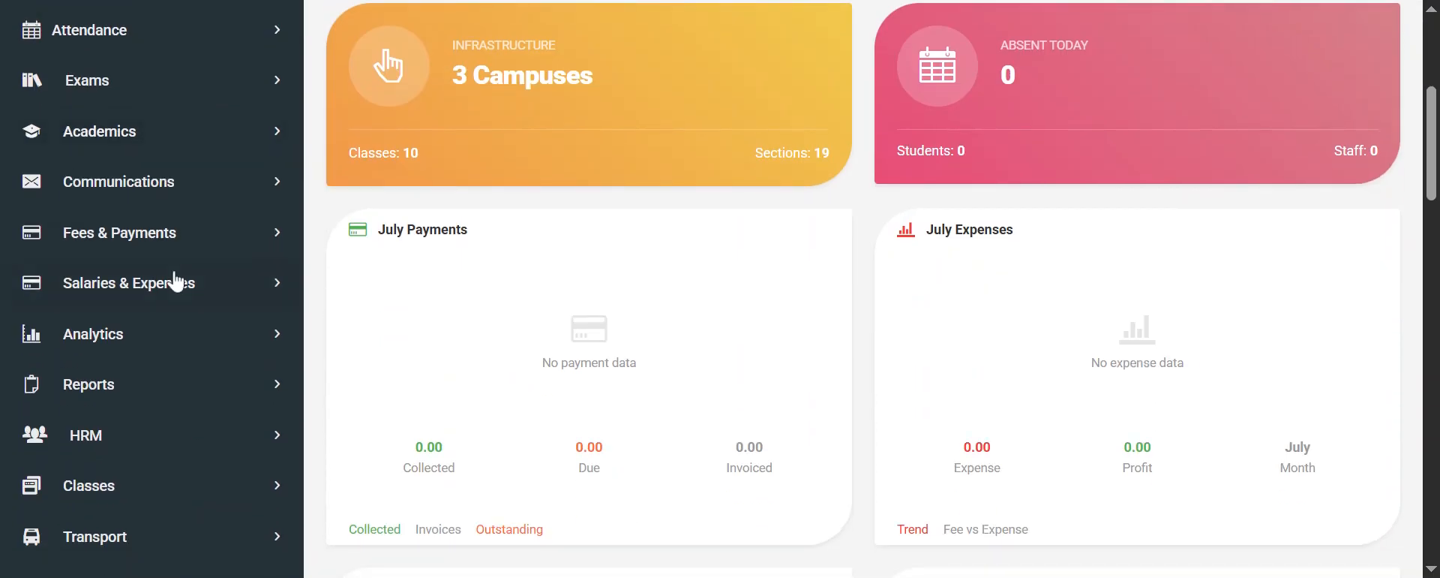
pyautogui.click(129, 292)
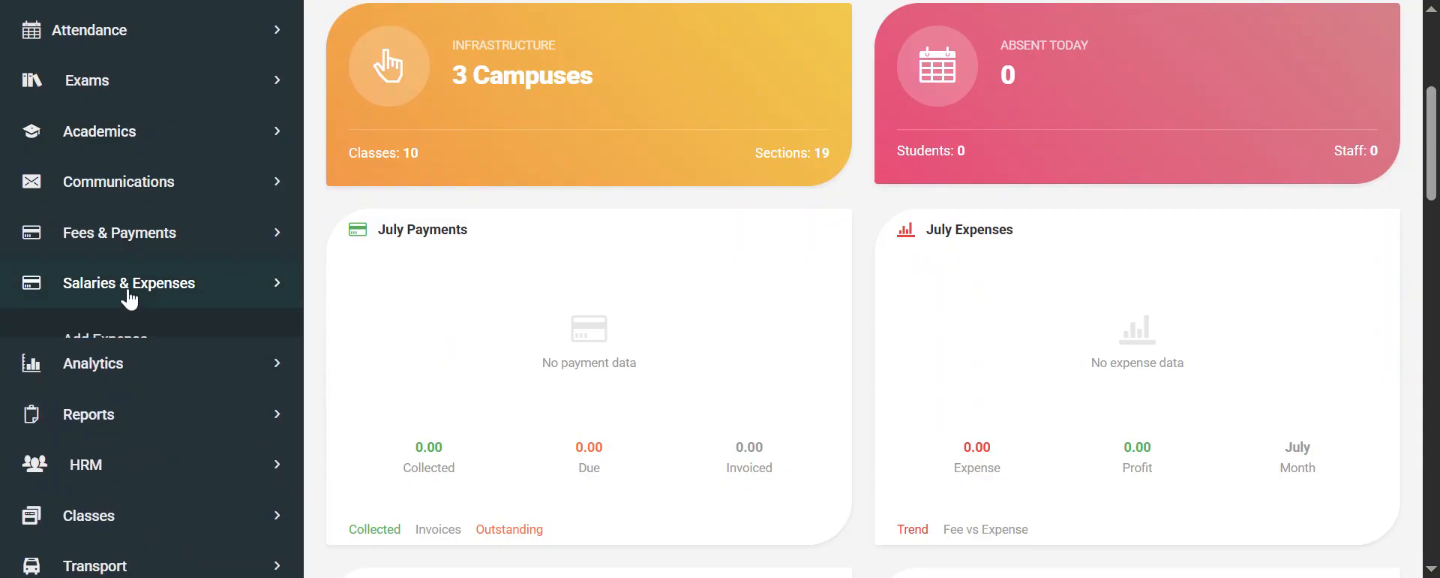
pyautogui.scroll(-3, 143, 296)
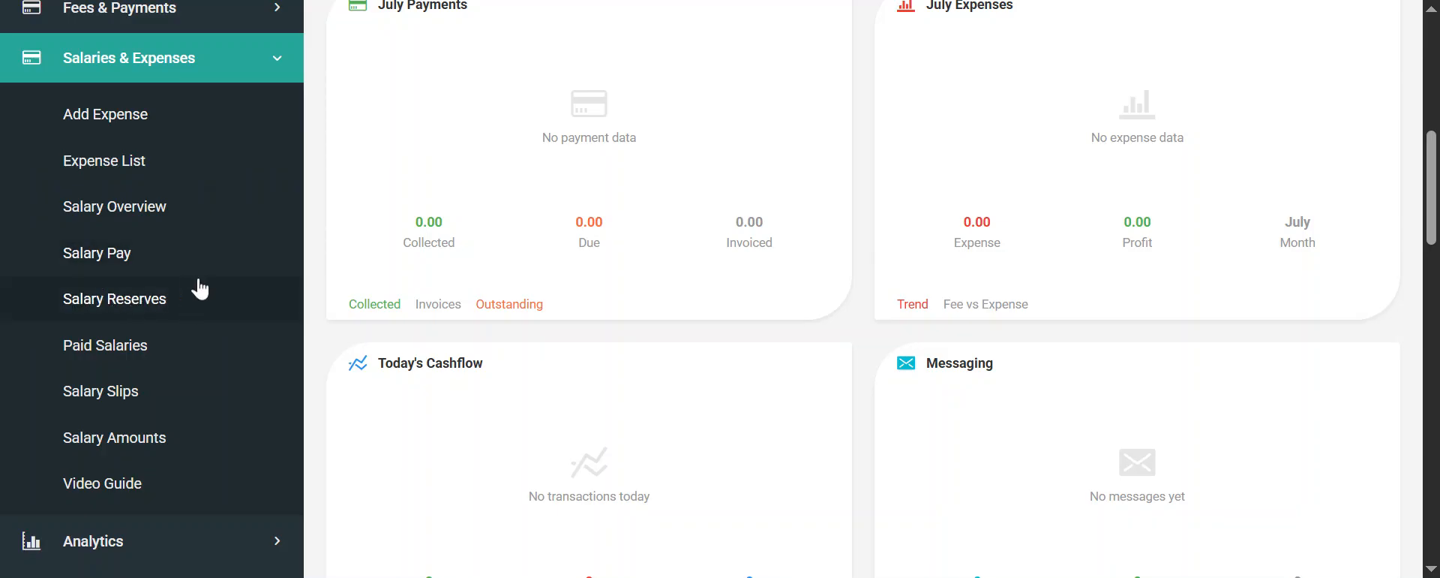
pyautogui.click(136, 309)
pyautogui.scroll(-3, 525, 210)
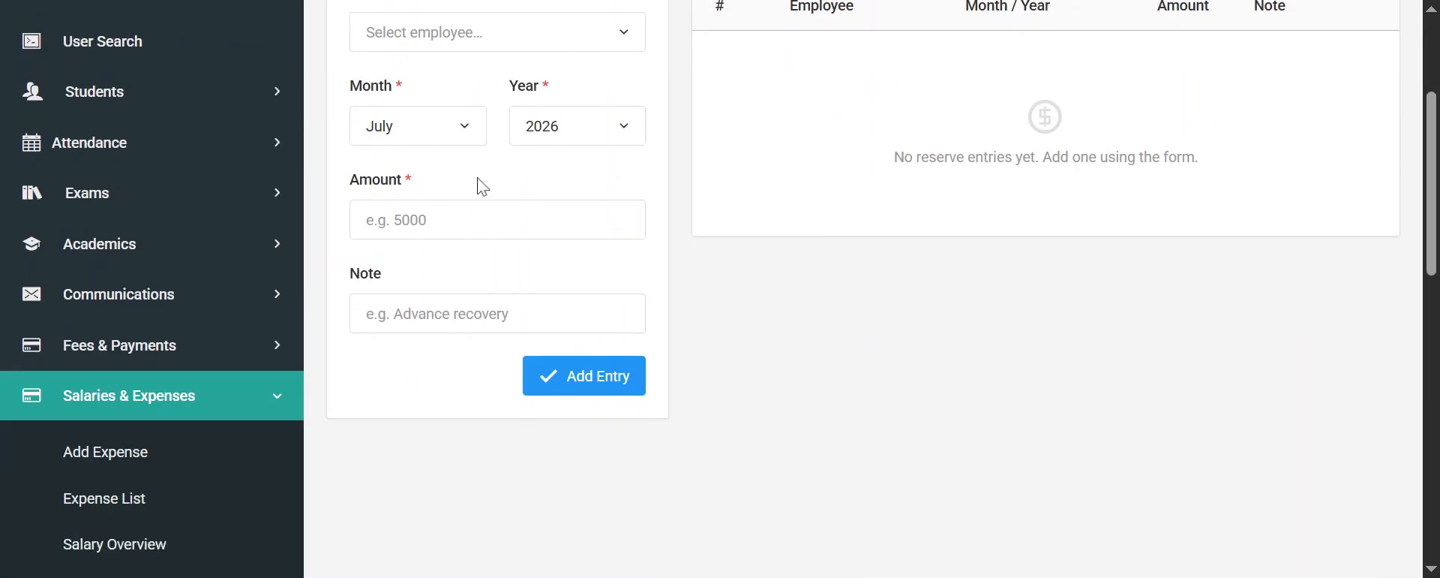
pyautogui.scroll(2, 466, 183)
pyautogui.click(482, 154)
pyautogui.scroll(-2, 319, 264)
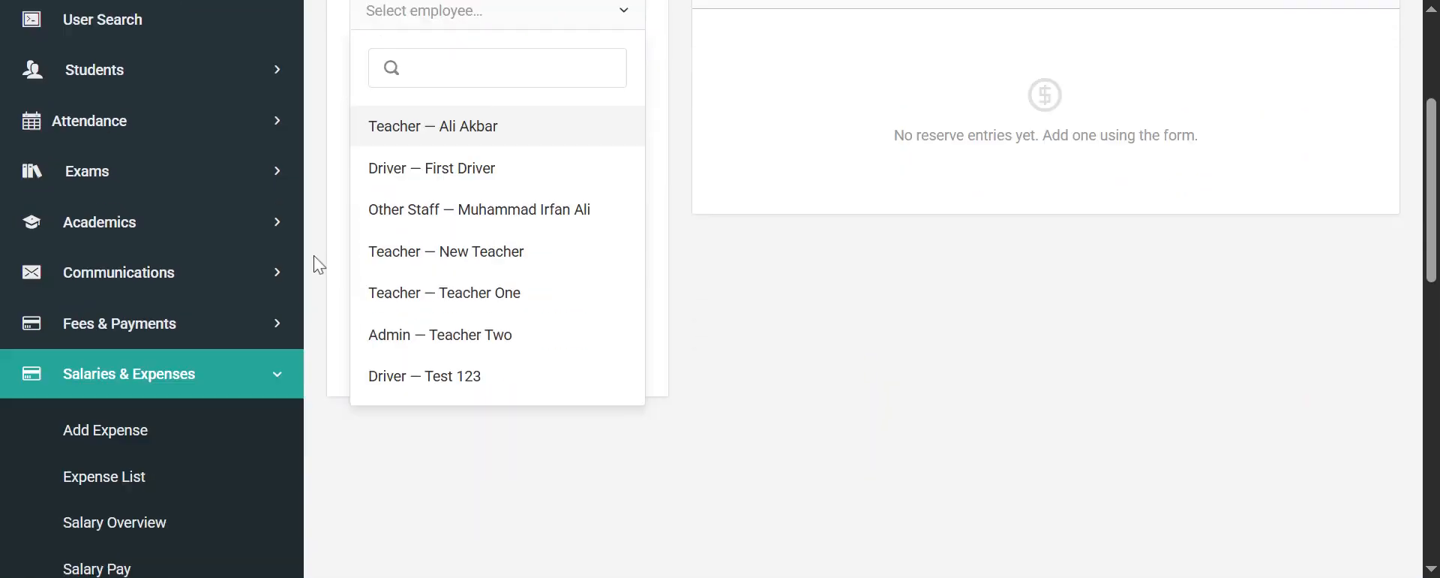
# Open the list of teachers in the HRM section
pyautogui.scroll(-5, 313, 256)
pyautogui.scroll(3, 187, 478)
pyautogui.scroll(-3, 189, 430)
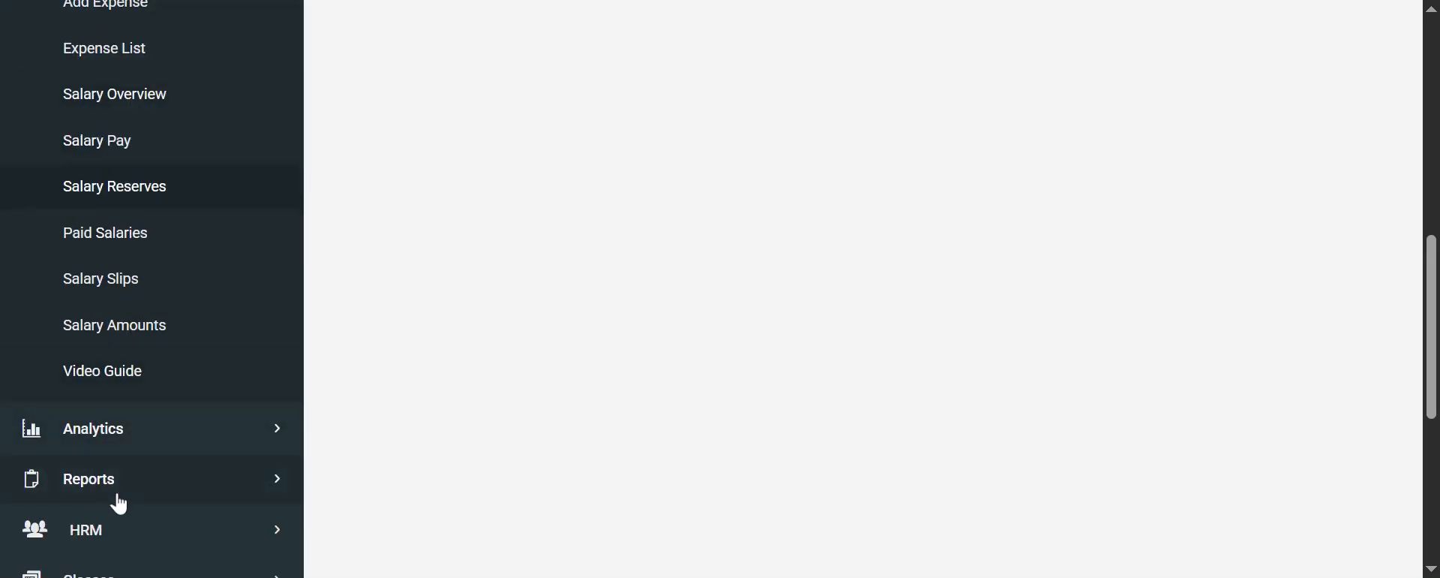
pyautogui.scroll(8, 128, 546)
pyautogui.scroll(-7, 209, 347)
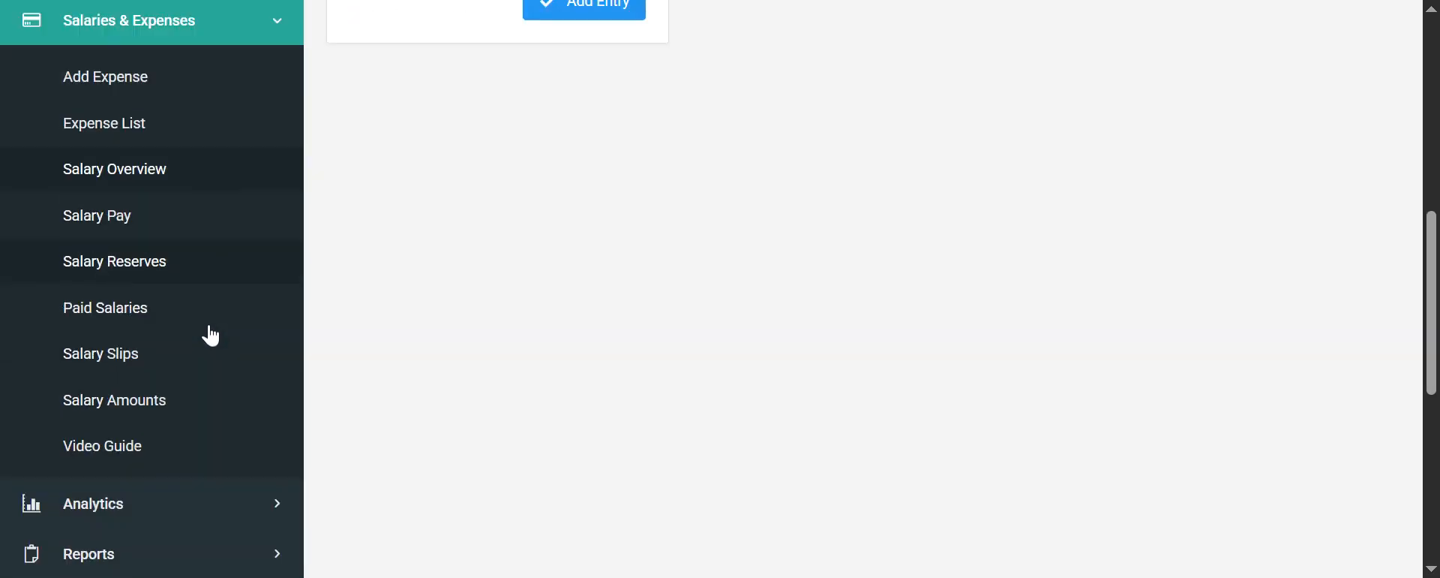
pyautogui.scroll(-4, 211, 335)
pyautogui.click(142, 306)
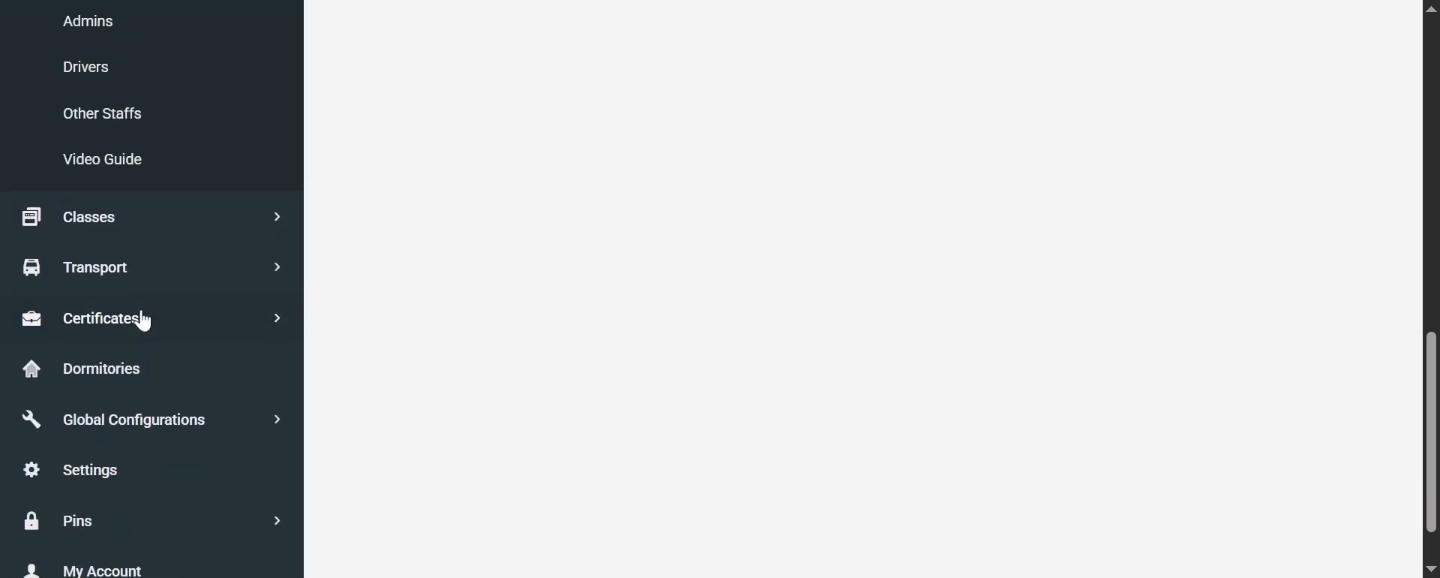
pyautogui.scroll(3, 144, 322)
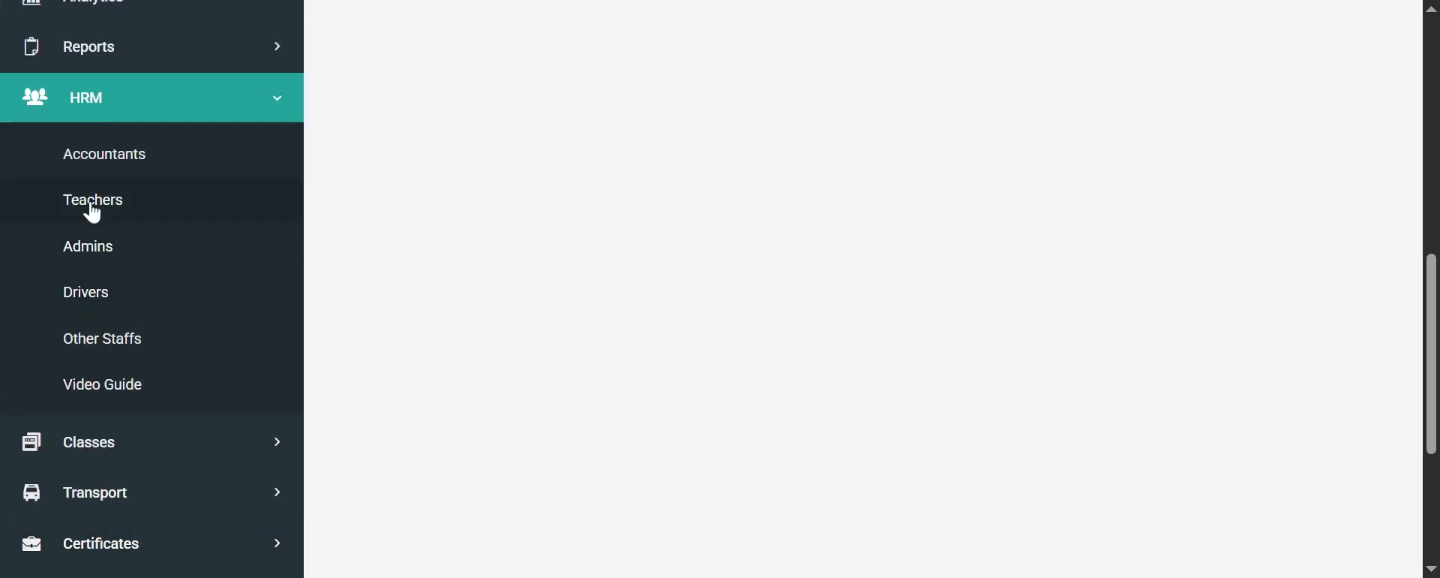
pyautogui.click(93, 206)
pyautogui.scroll(-1, 817, 367)
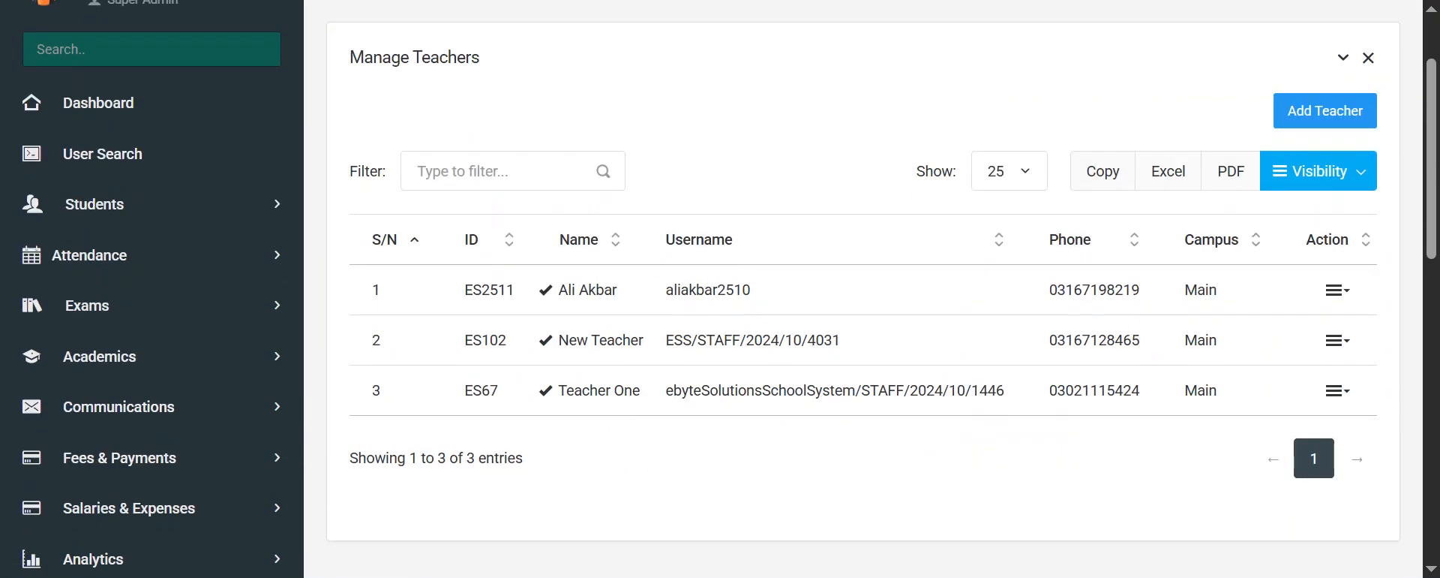
# Open the first listed teacher's details for editing and examine the default salary type and deduction per leave
pyautogui.moveTo(595, 309); pyautogui.dragTo(568, 294)
pyautogui.click(1340, 292)
pyautogui.click(1263, 383)
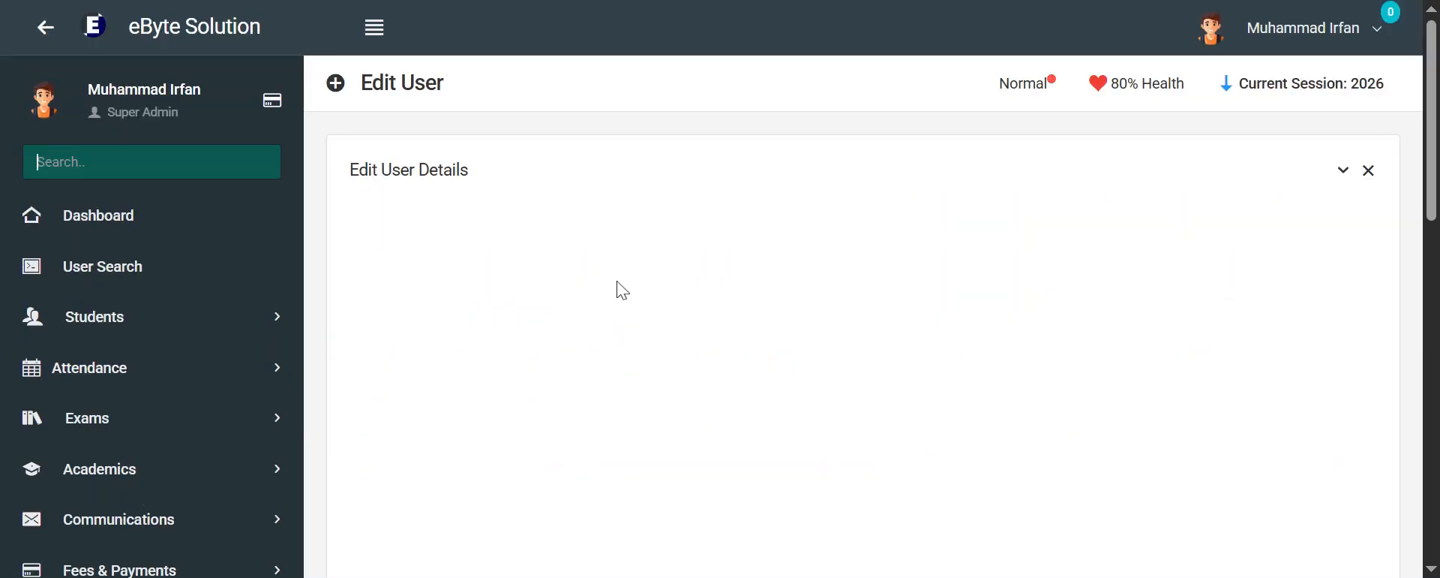
pyautogui.scroll(-10, 611, 285)
pyautogui.scroll(4, 613, 288)
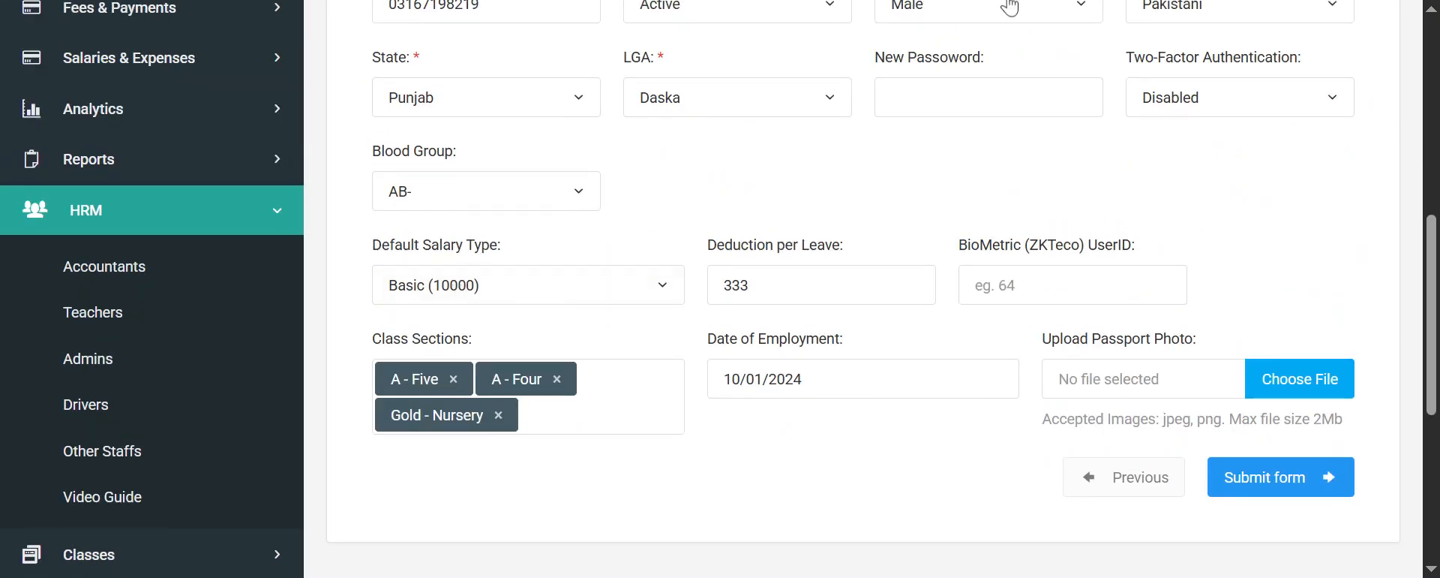
pyautogui.scroll(2, 154, 218)
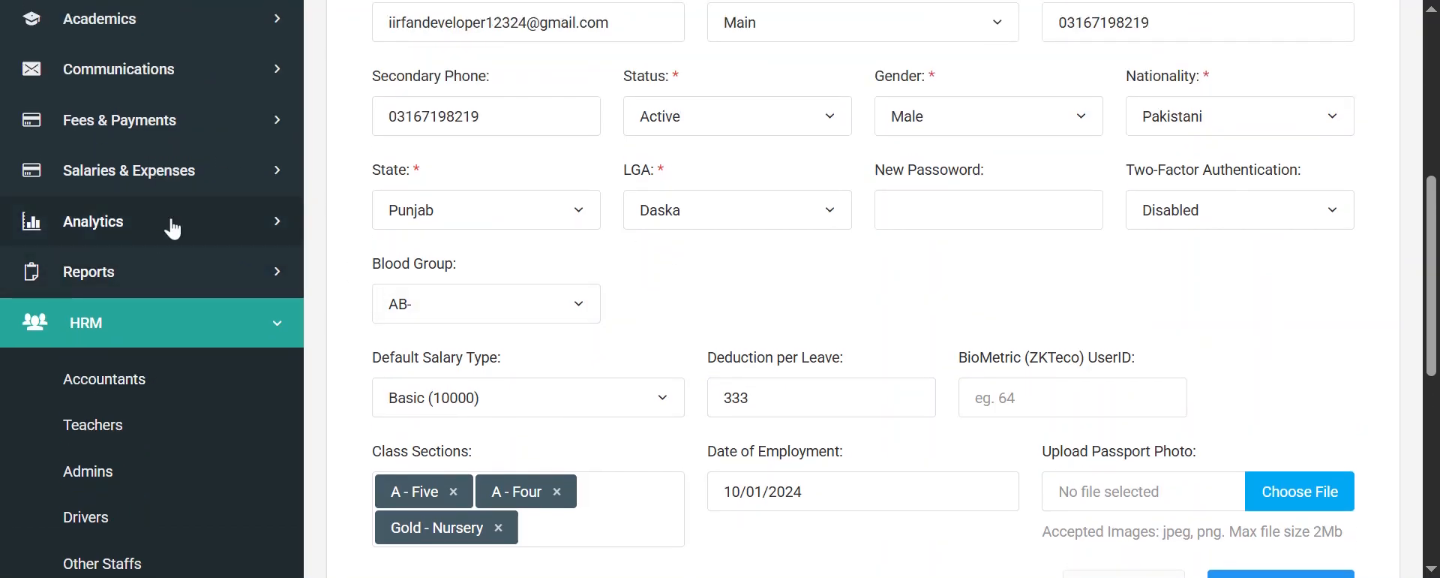
# Return to the Salary Reserves page and select that same teacher as the employee for a new reserve entry
pyautogui.click(185, 185)
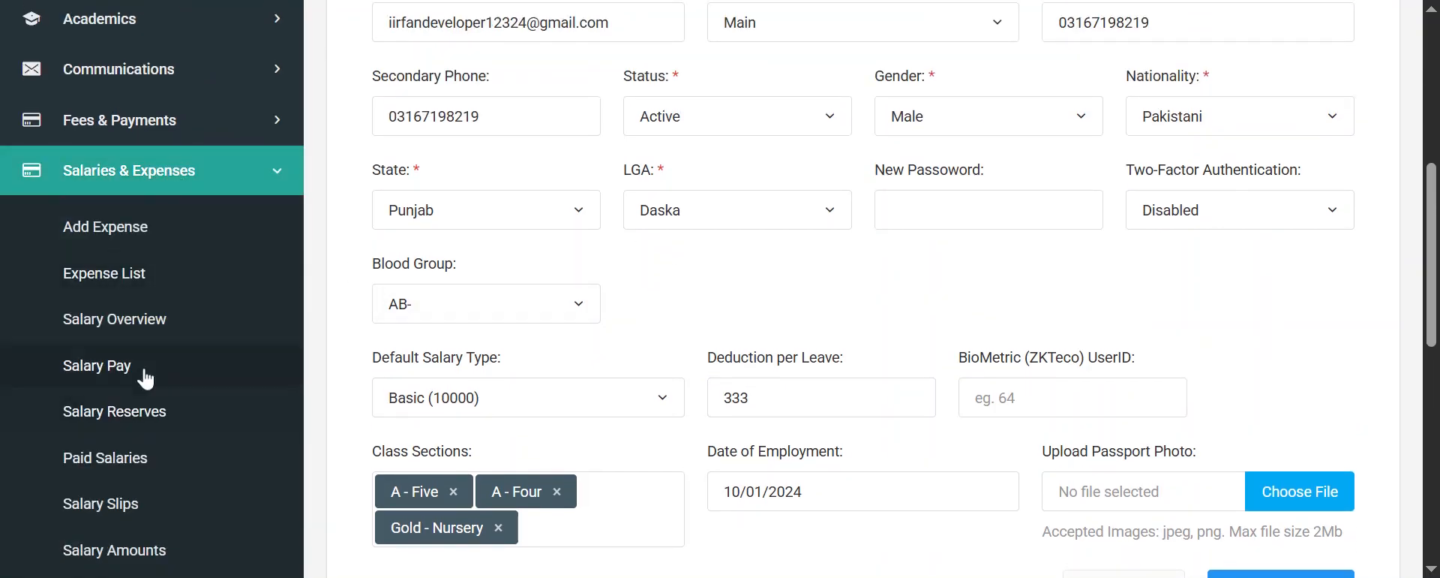
pyautogui.click(145, 424)
pyautogui.scroll(-1, 981, 426)
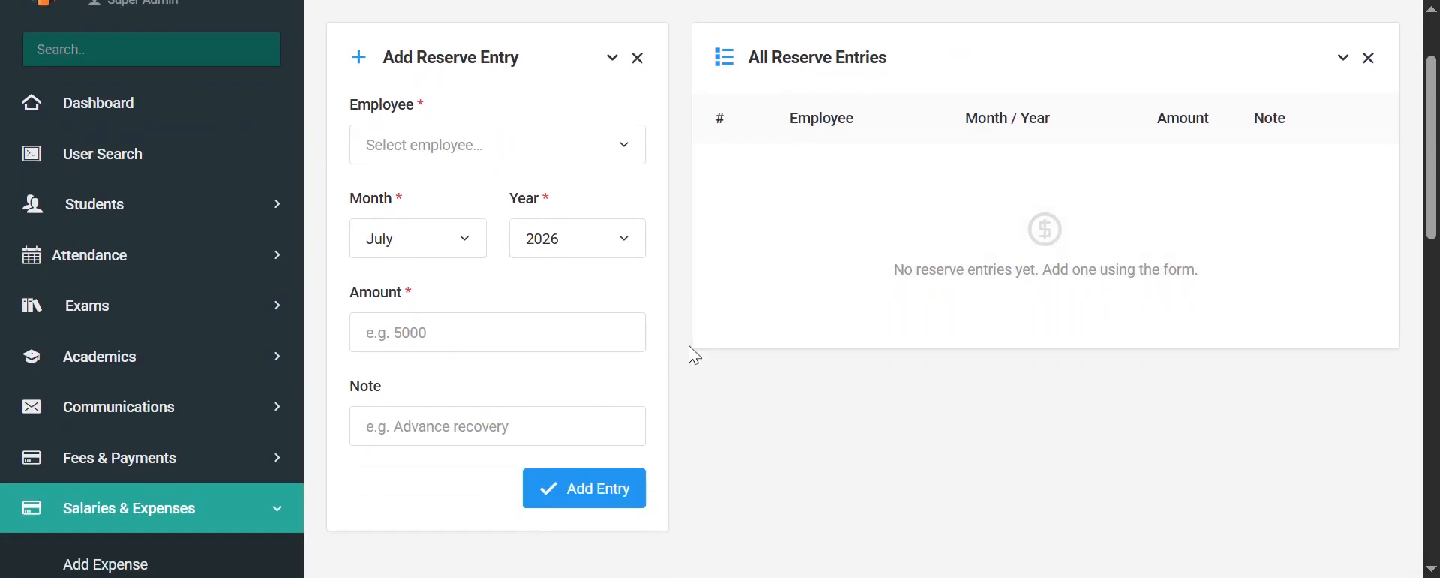
pyautogui.click(475, 142)
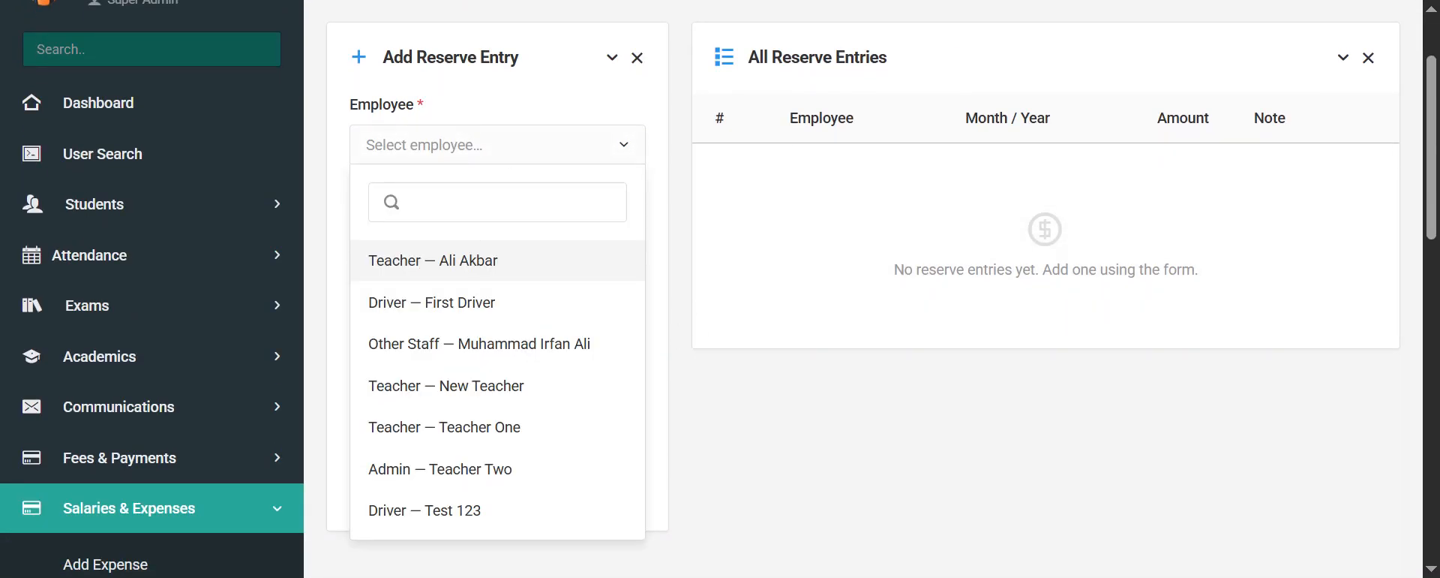
pyautogui.write('ali')
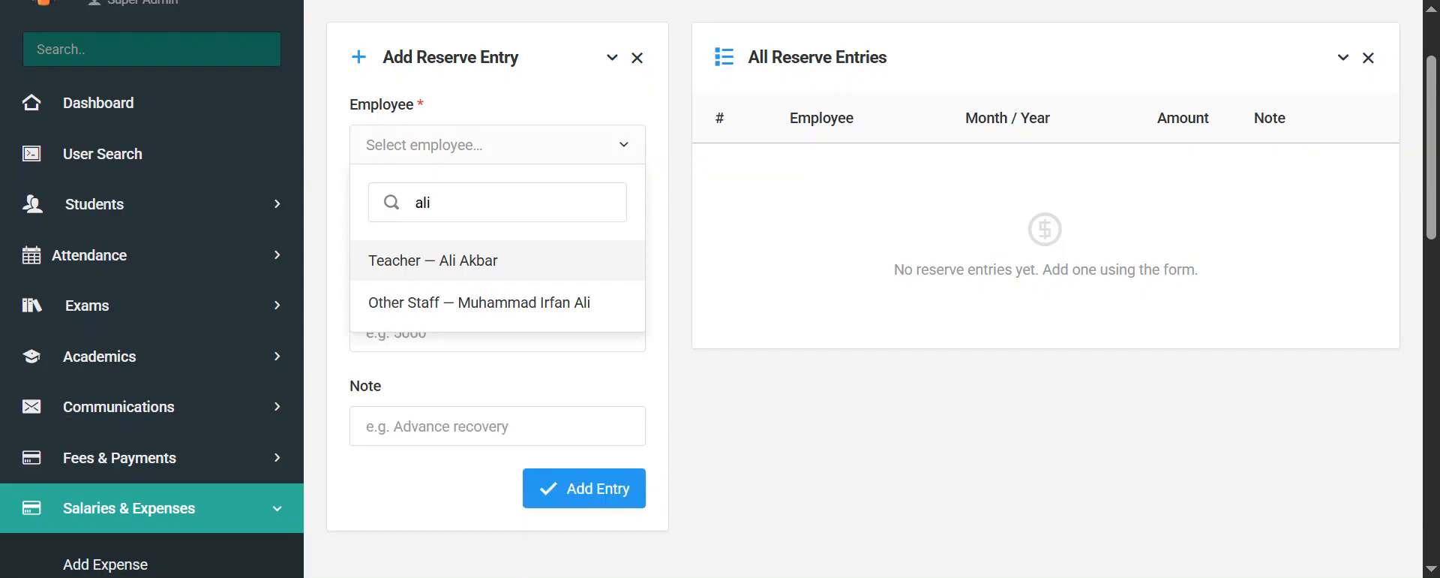
pyautogui.click(397, 264)
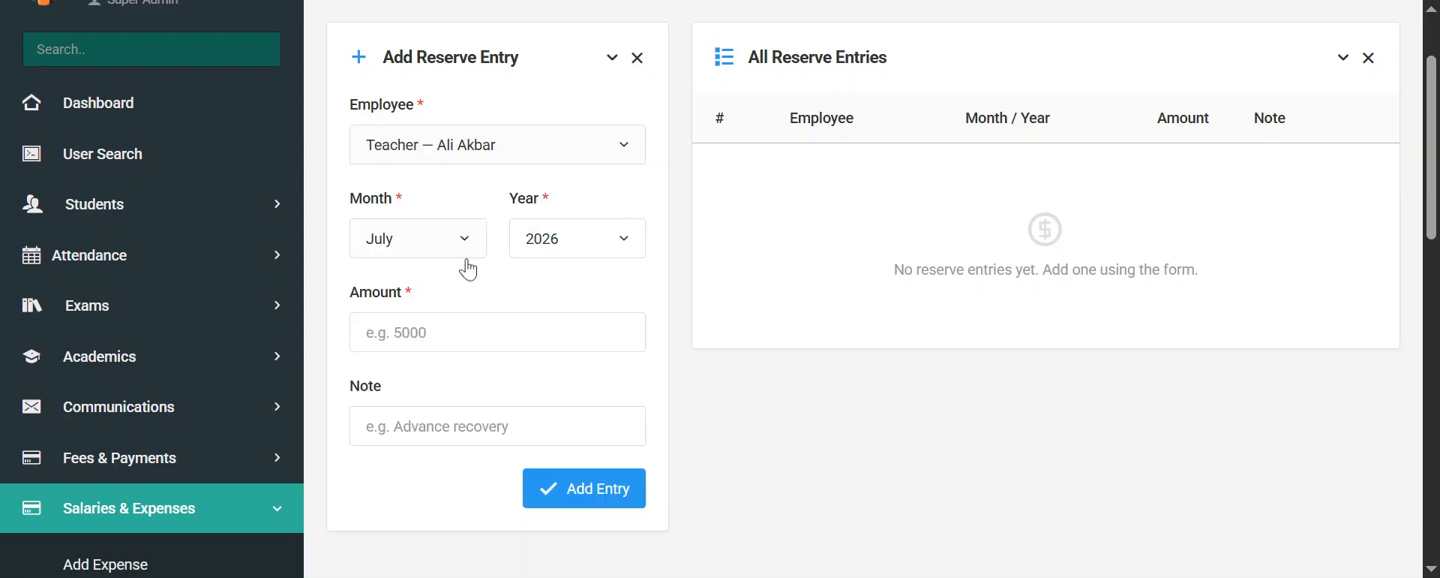
# Add the teacher's reserve entry for June 2026 with an amount of 3000 and the note "reserve 1"
pyautogui.click(392, 246)
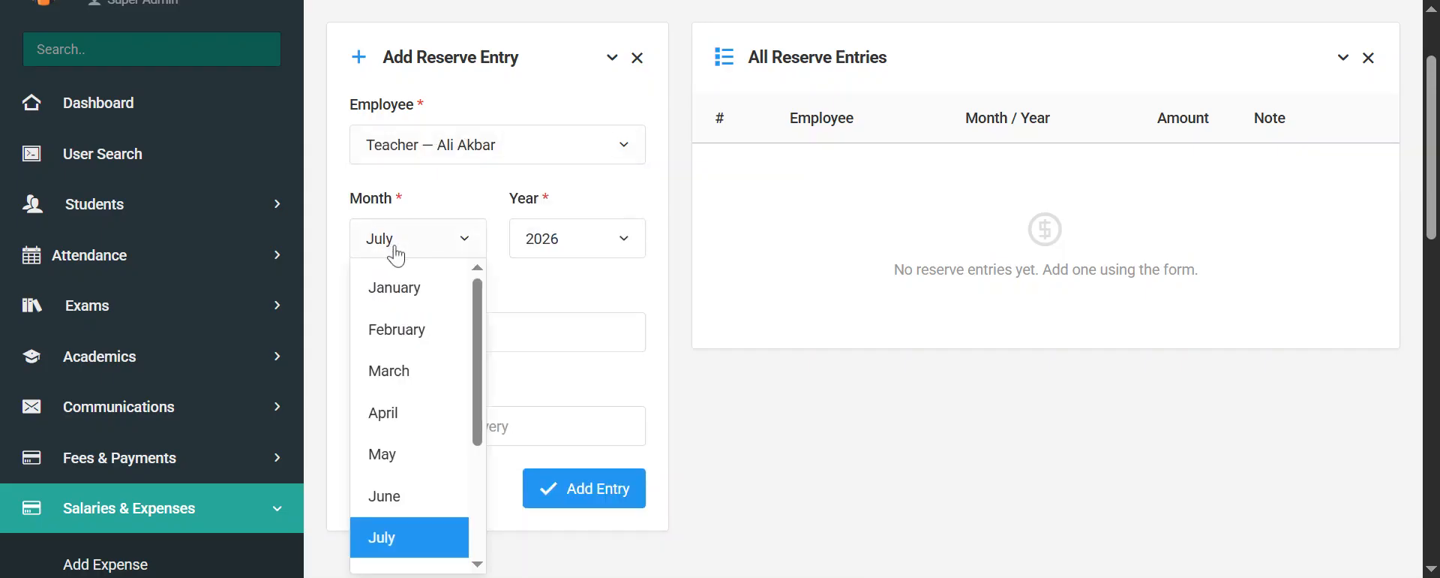
pyautogui.click(387, 498)
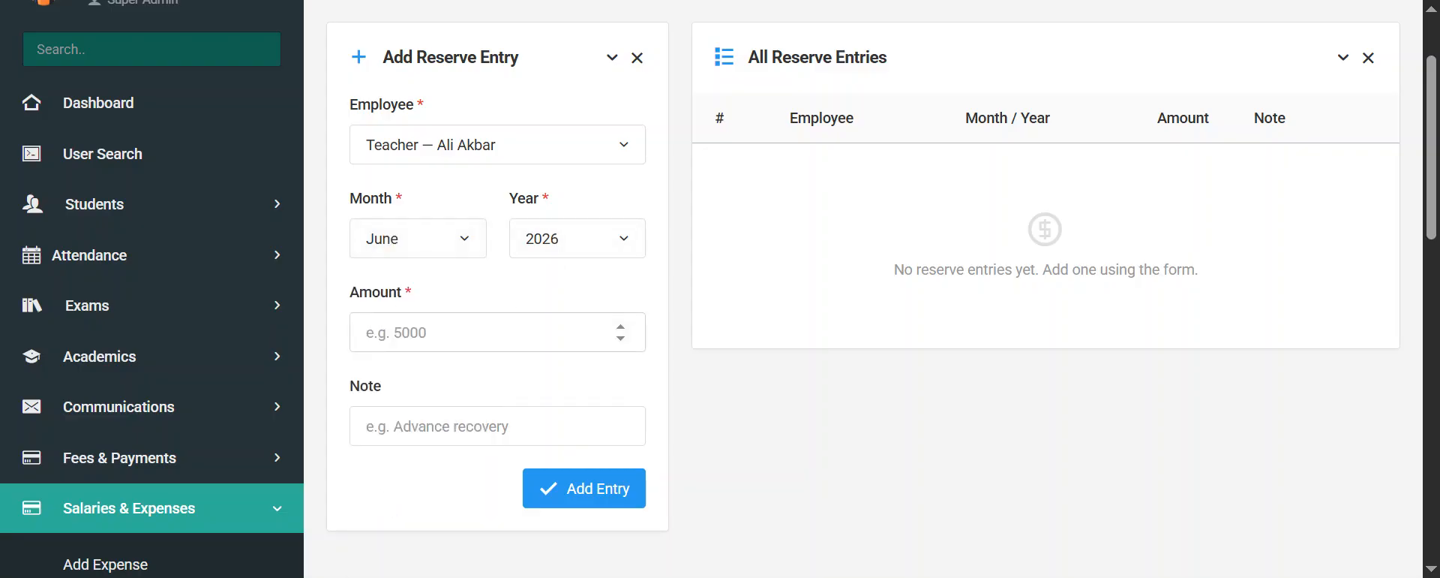
pyautogui.write('3reserve 1')
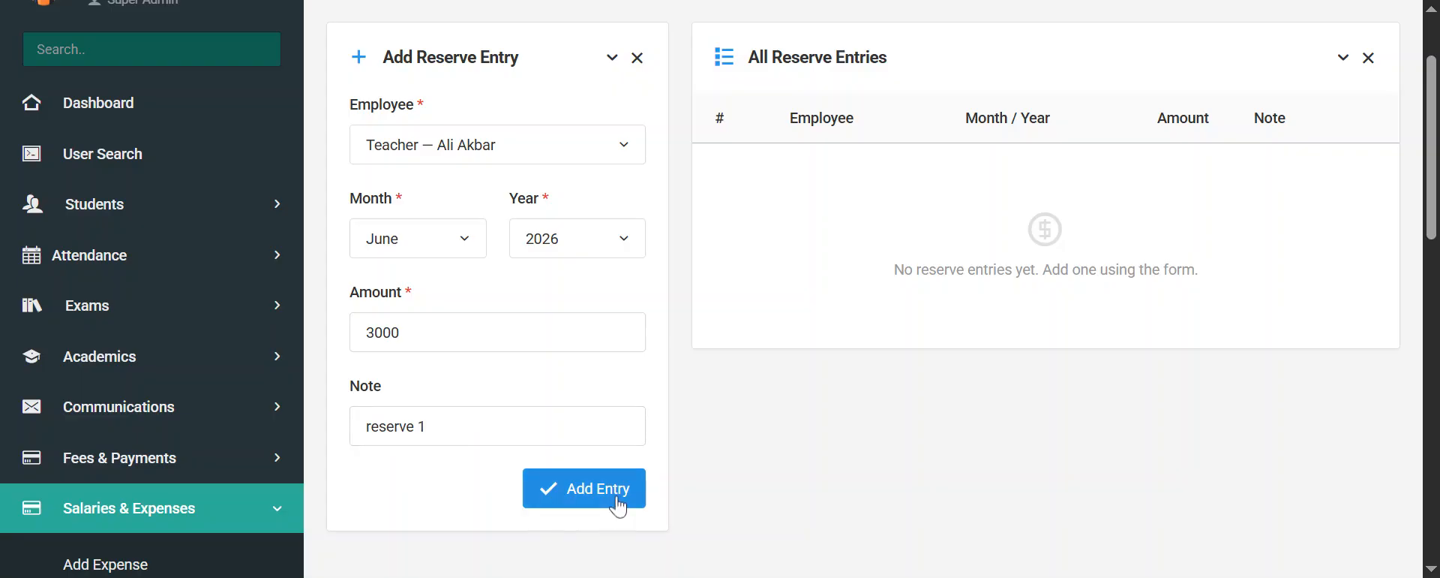
pyautogui.click(619, 495)
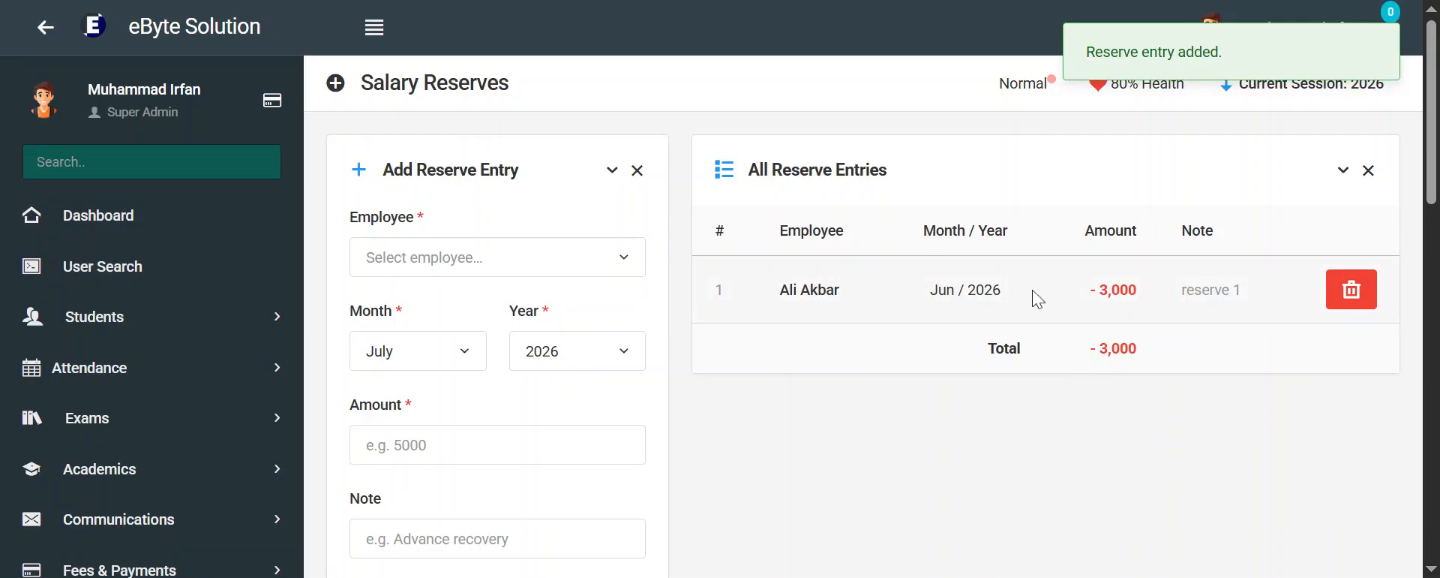
# Open the Salary Pay page and choose the Basic salary type
pyautogui.scroll(-2, 73, 356)
pyautogui.scroll(-3, 187, 248)
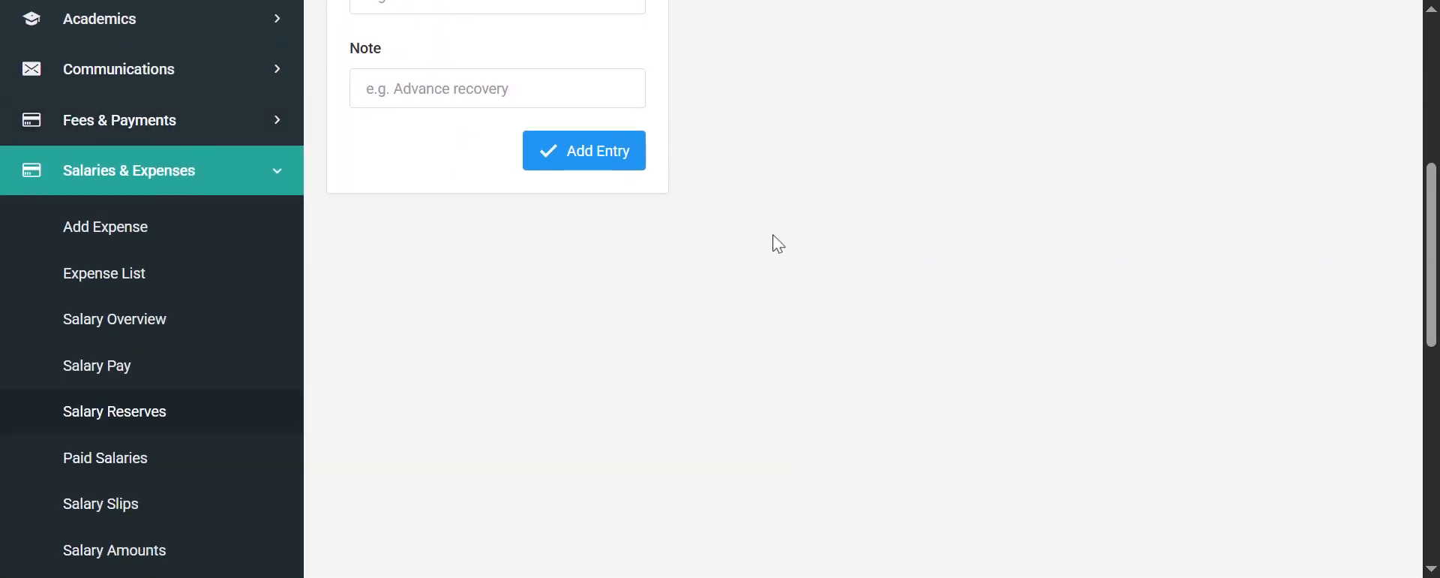
pyautogui.scroll(4, 775, 241)
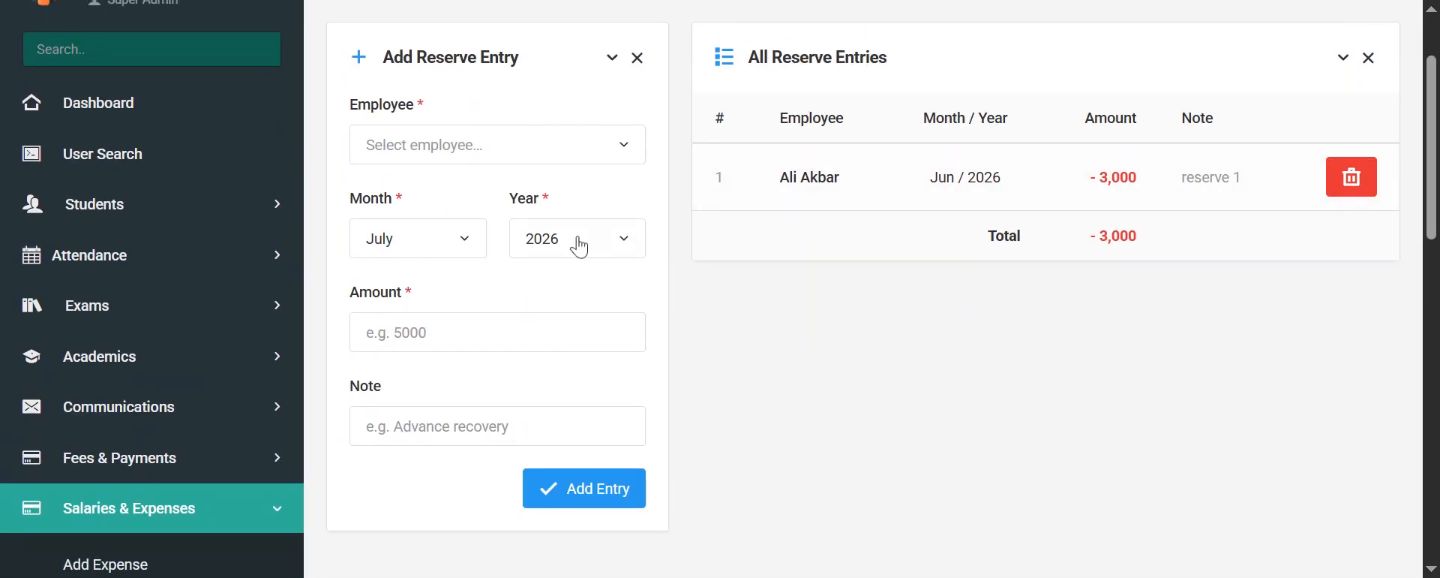
pyautogui.scroll(-5, 581, 244)
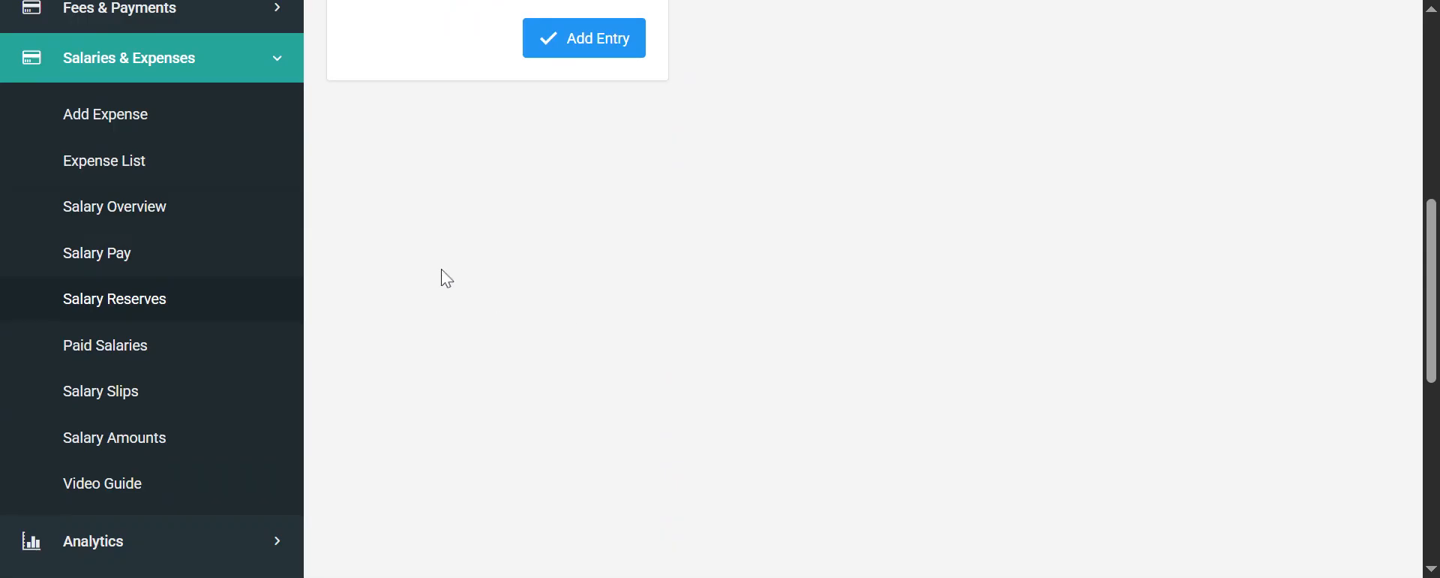
pyautogui.scroll(1, 500, 282)
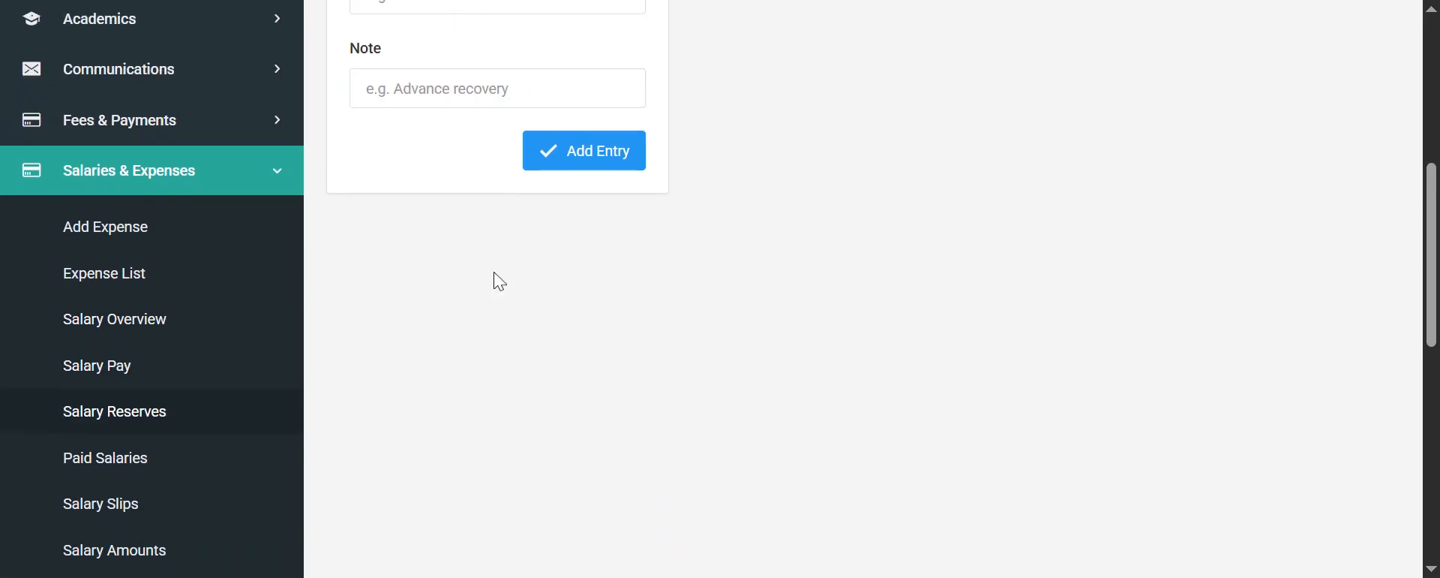
pyautogui.click(105, 365)
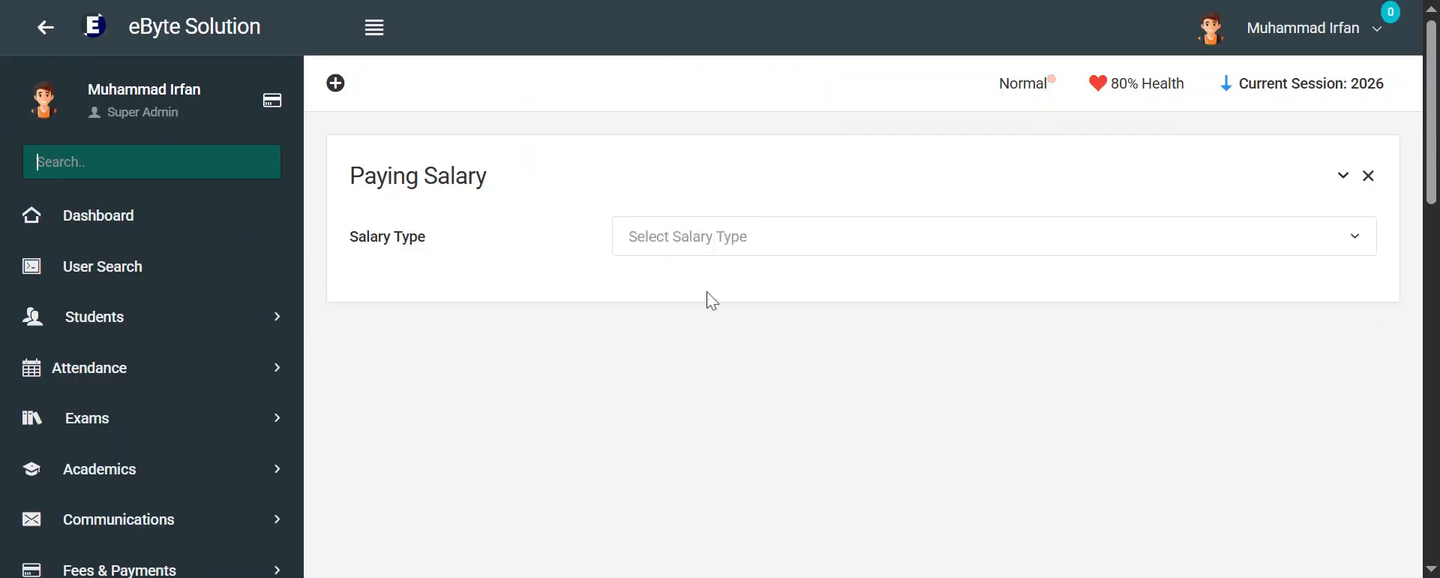
pyautogui.click(697, 238)
pyautogui.click(660, 353)
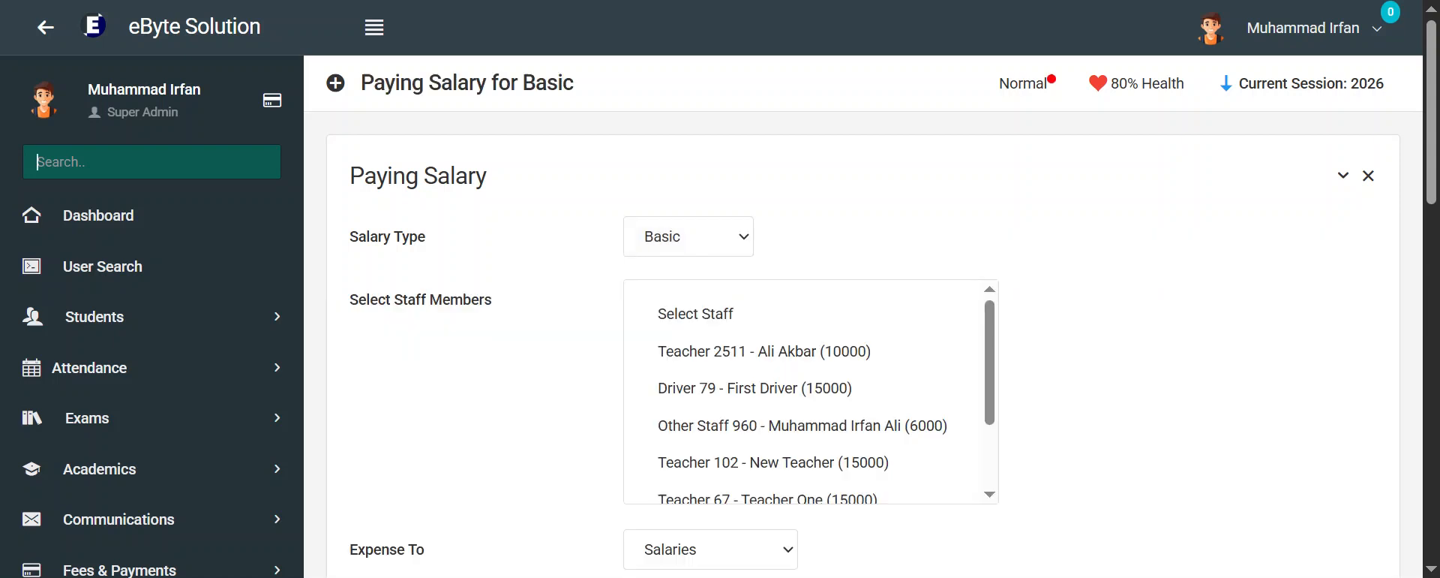
# Set the salary expense month to June and select the teacher with the reserve entry as the staff member
pyautogui.scroll(-3, 668, 262)
pyautogui.click(679, 212)
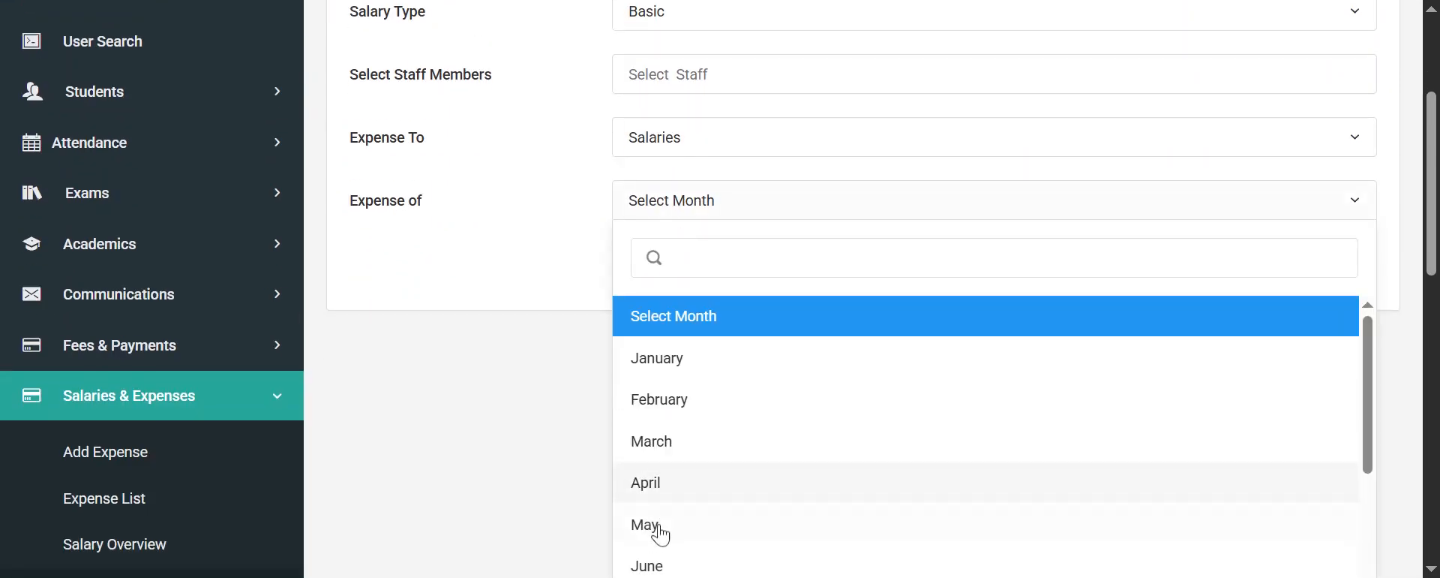
pyautogui.click(653, 564)
pyautogui.scroll(2, 659, 434)
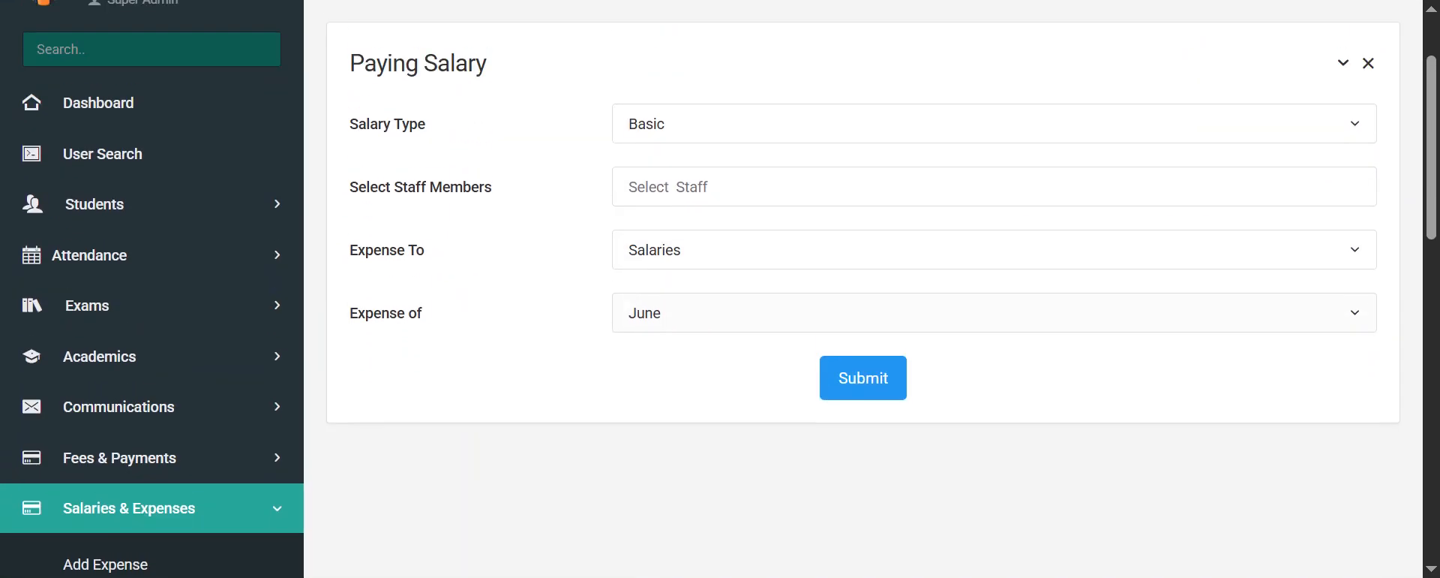
pyautogui.click(660, 189)
pyautogui.click(791, 281)
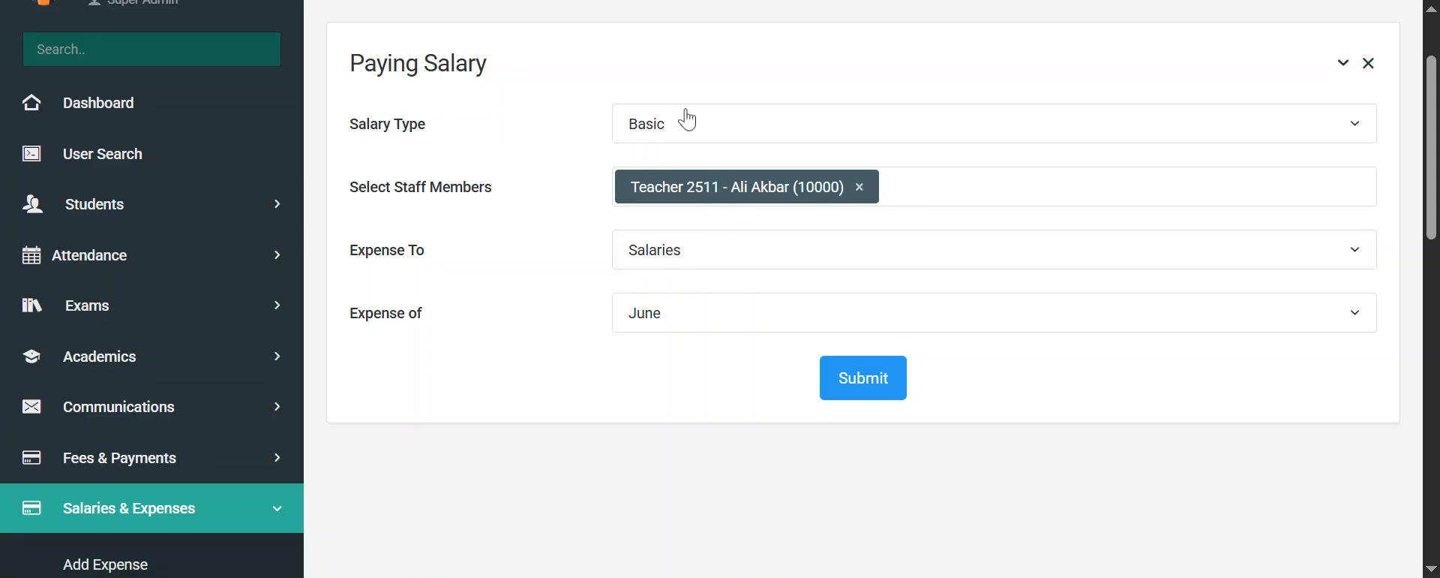
# Open the Salary Overview for the Basic salary type and examine the staff salary and deduction table
pyautogui.scroll(-5, 418, 173)
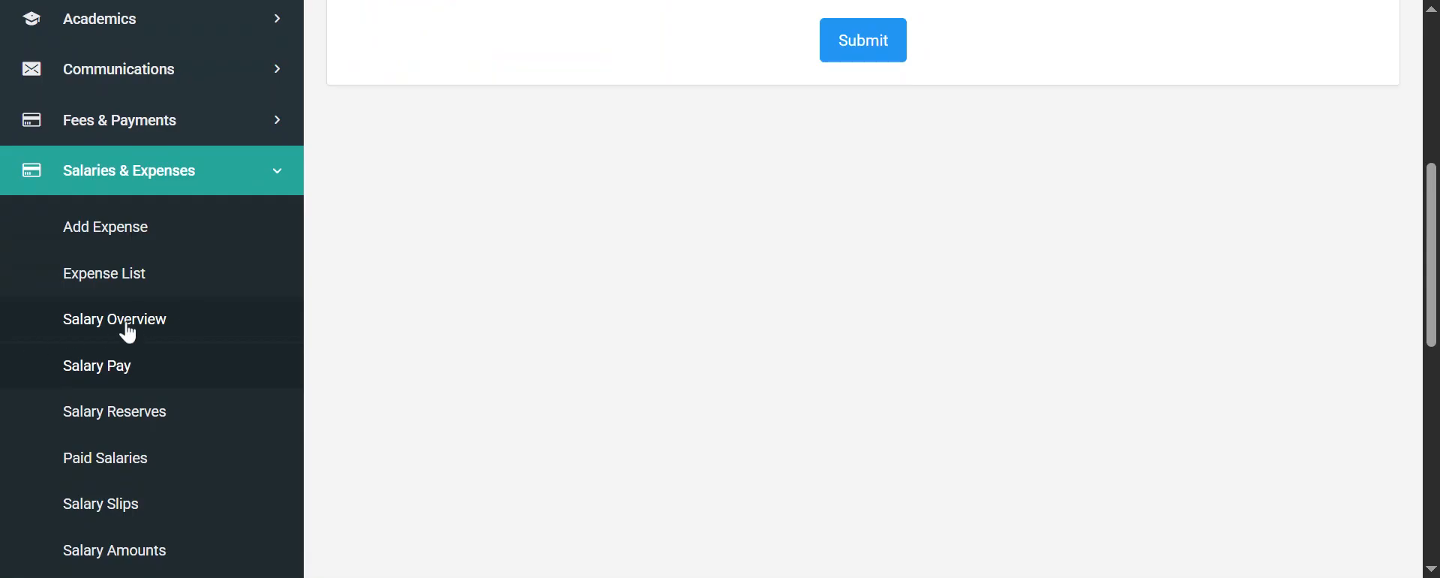
pyautogui.click(128, 325)
pyautogui.click(660, 237)
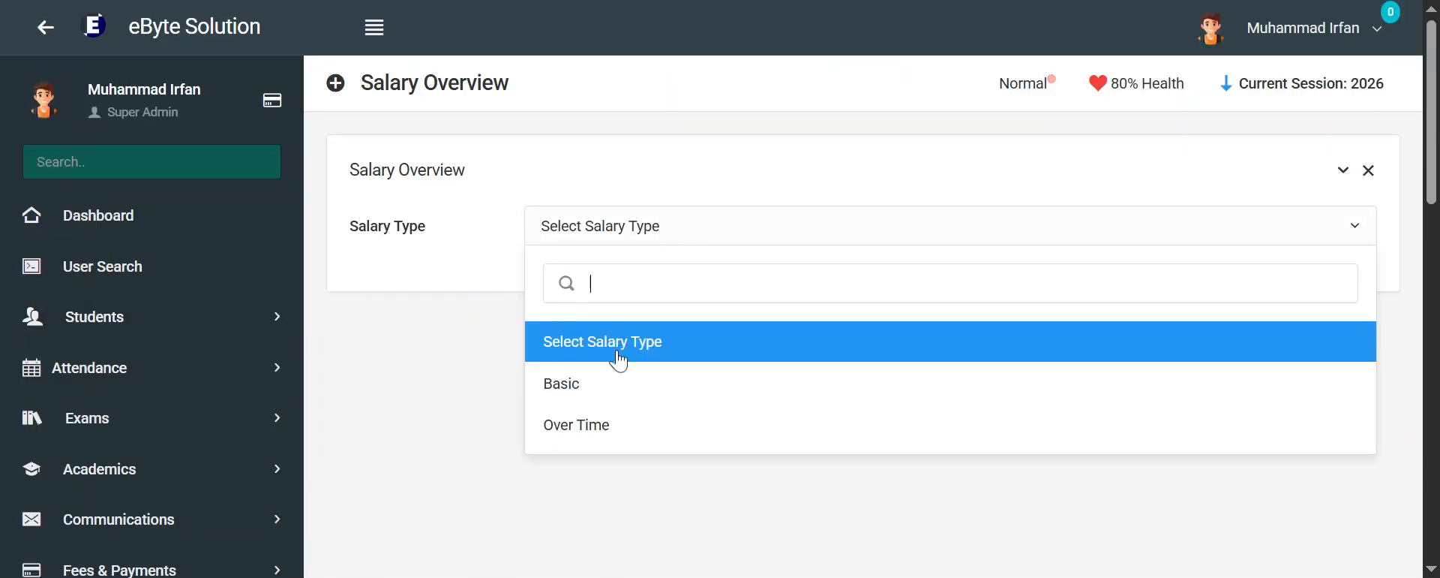
pyautogui.click(605, 386)
pyautogui.scroll(-5, 617, 257)
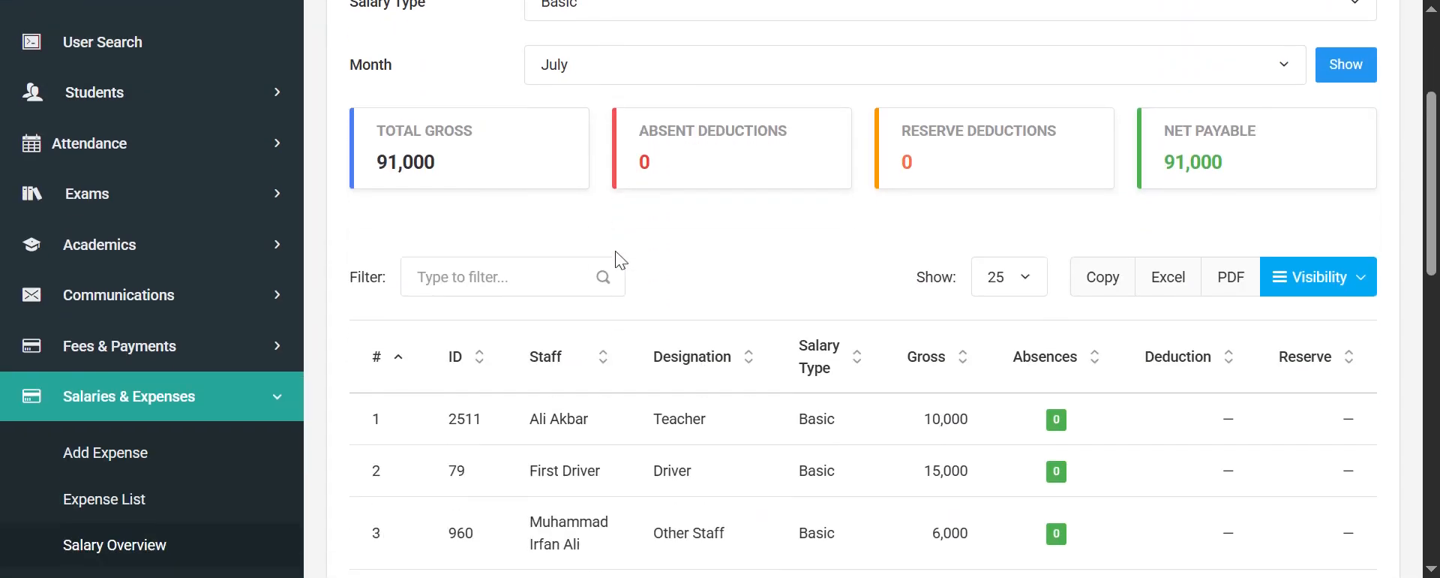
pyautogui.scroll(-3, 720, 289)
pyautogui.scroll(-2, 630, 270)
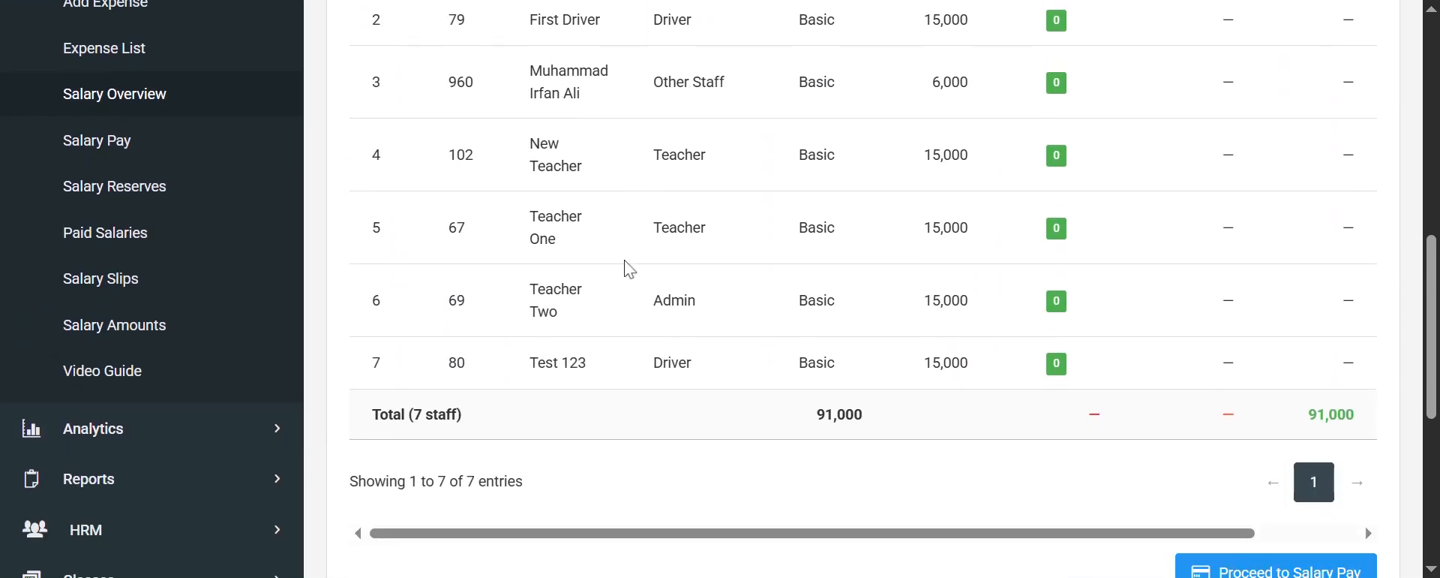
# Show the Basic salary overview for the month of June
pyautogui.scroll(3, 630, 270)
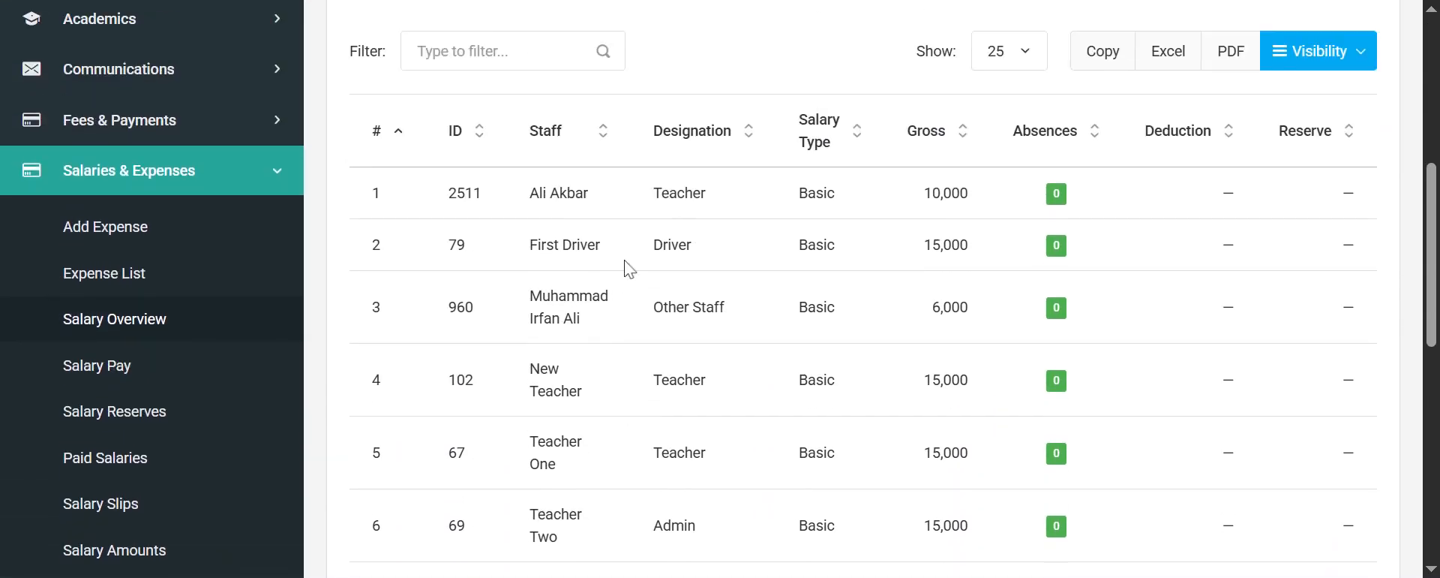
pyautogui.scroll(6, 629, 269)
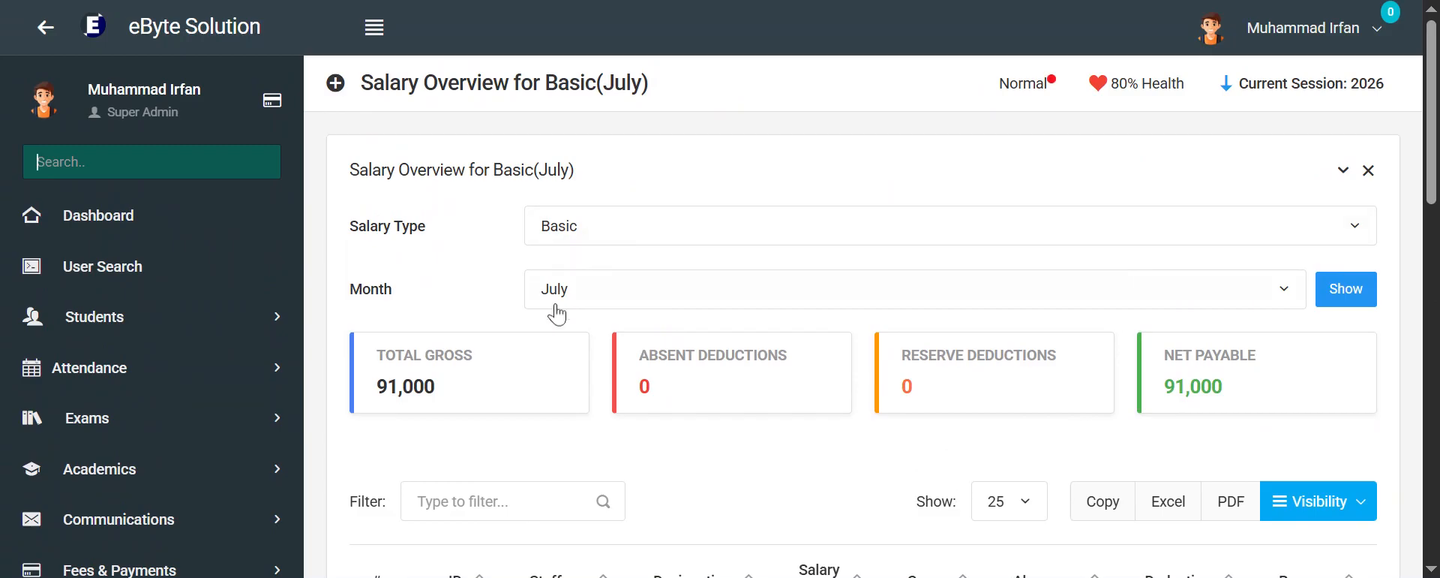
pyautogui.click(595, 289)
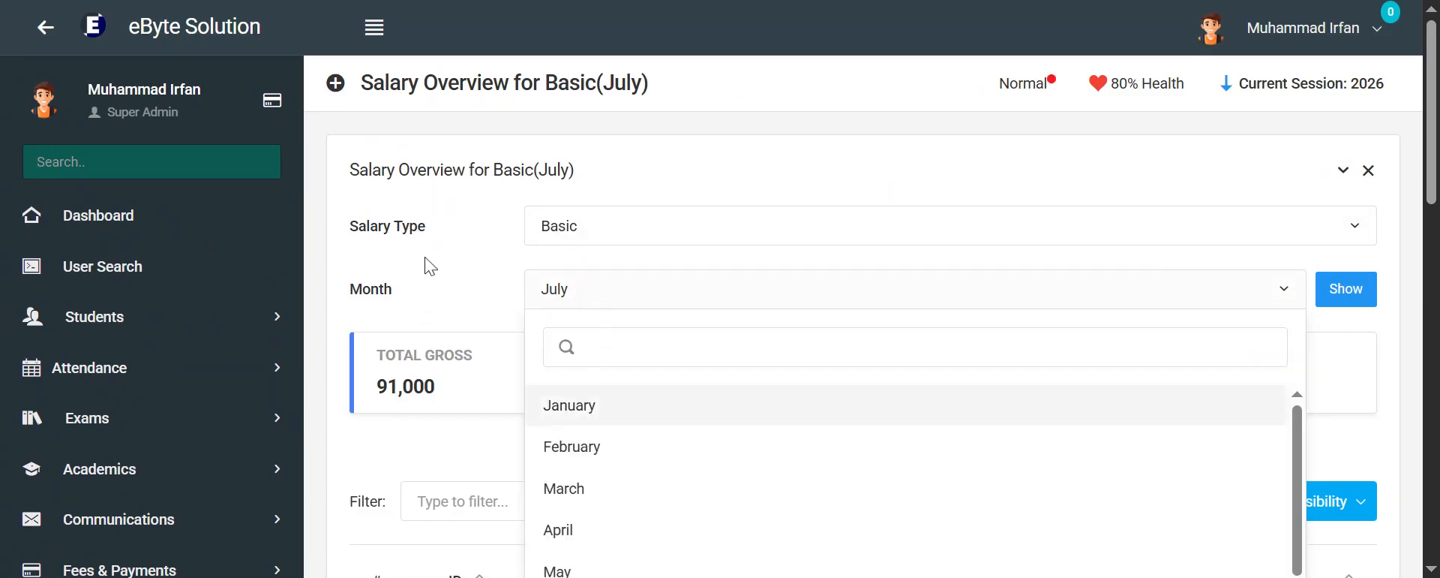
pyautogui.scroll(-3, 430, 266)
pyautogui.click(575, 386)
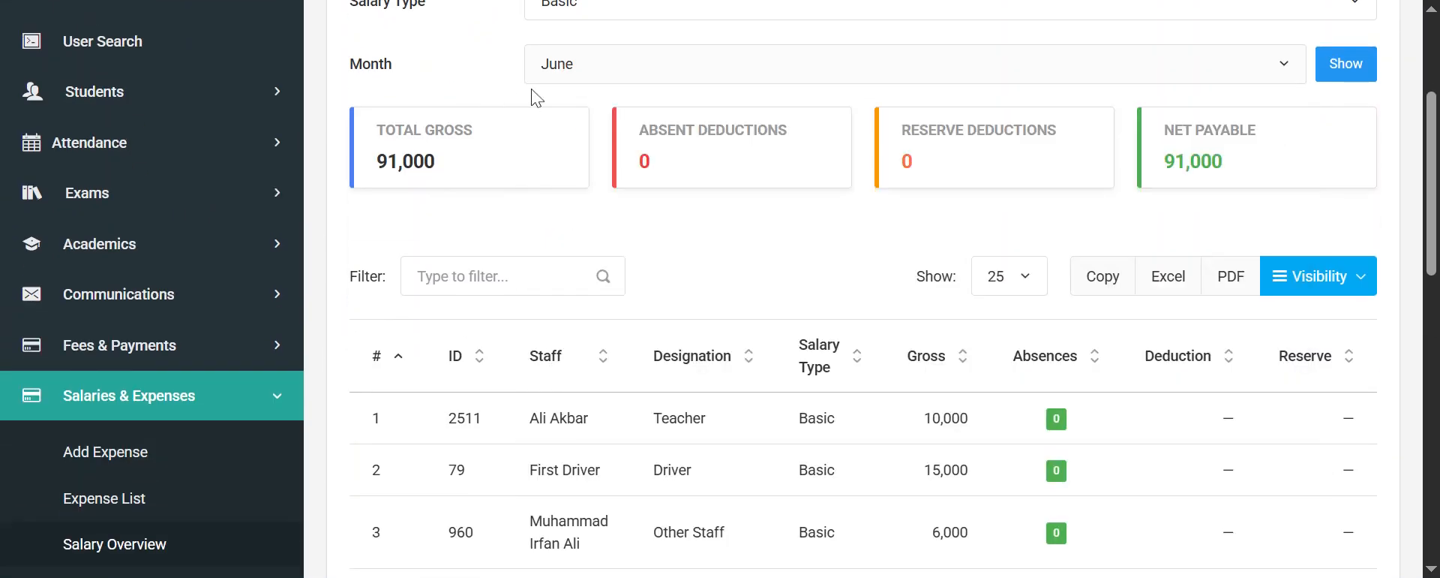
pyautogui.scroll(2, 537, 97)
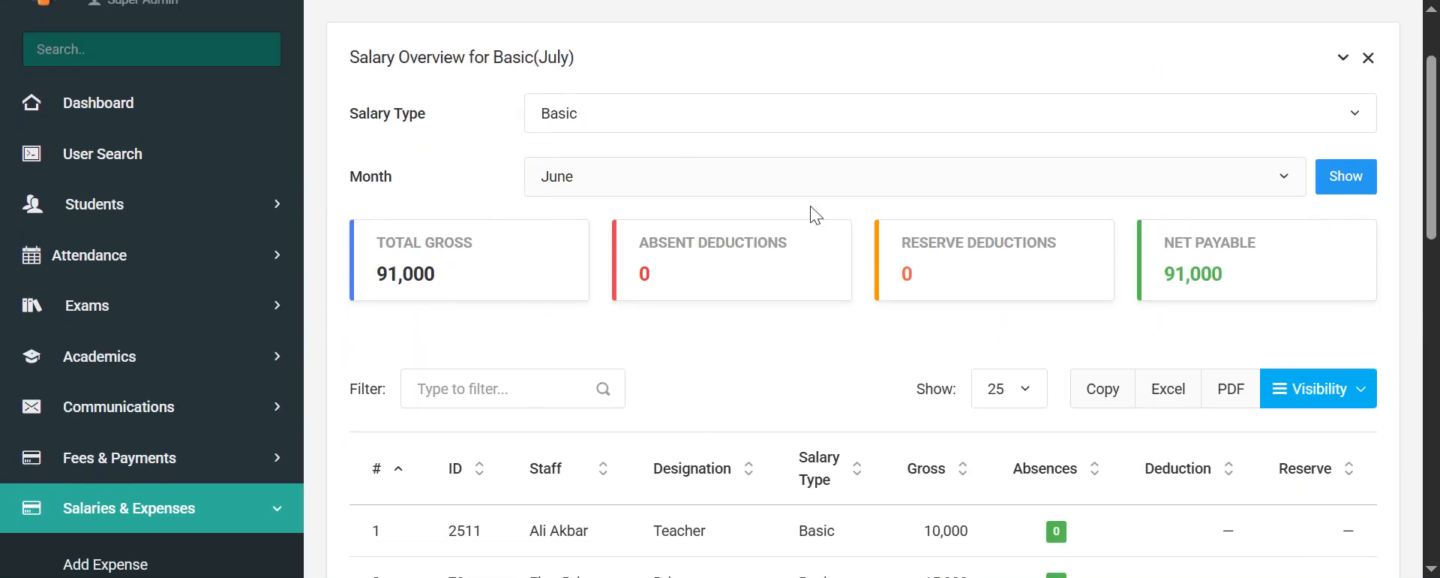
pyautogui.click(1342, 182)
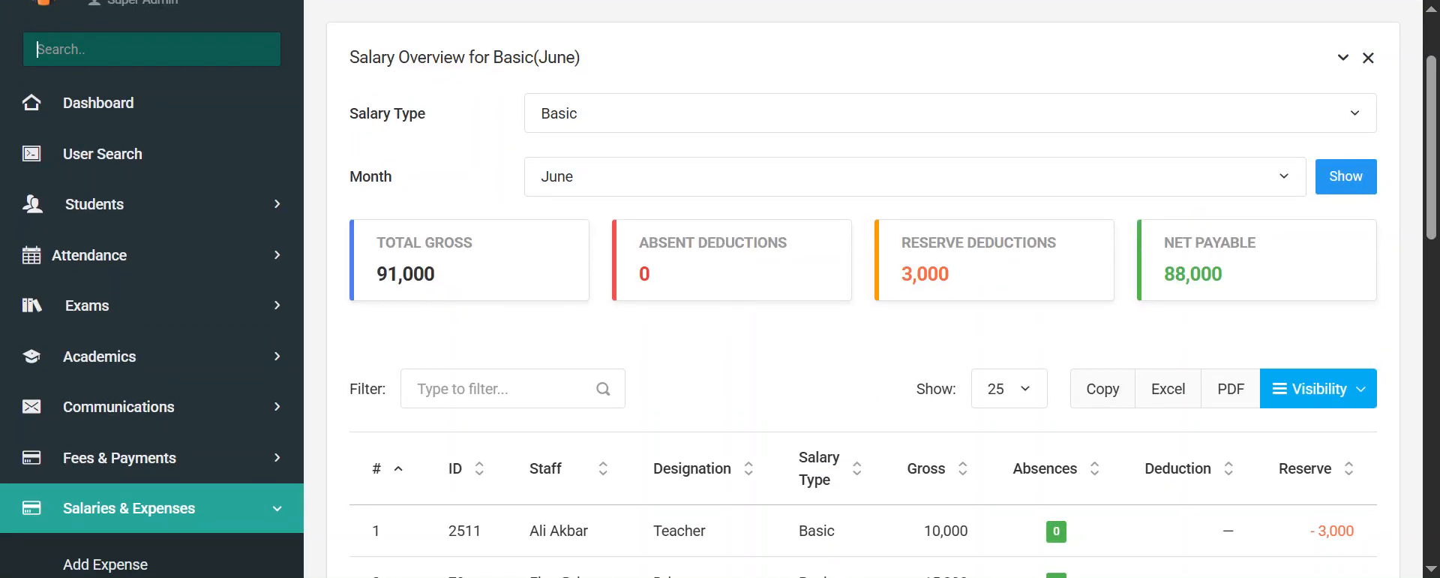
# Examine the reserve deductions and net payable totals, and the reserve and gross amounts in the teacher's row
pyautogui.moveTo(900, 274); pyautogui.dragTo(1059, 258)
pyautogui.click(1163, 285)
pyautogui.scroll(-4, 949, 300)
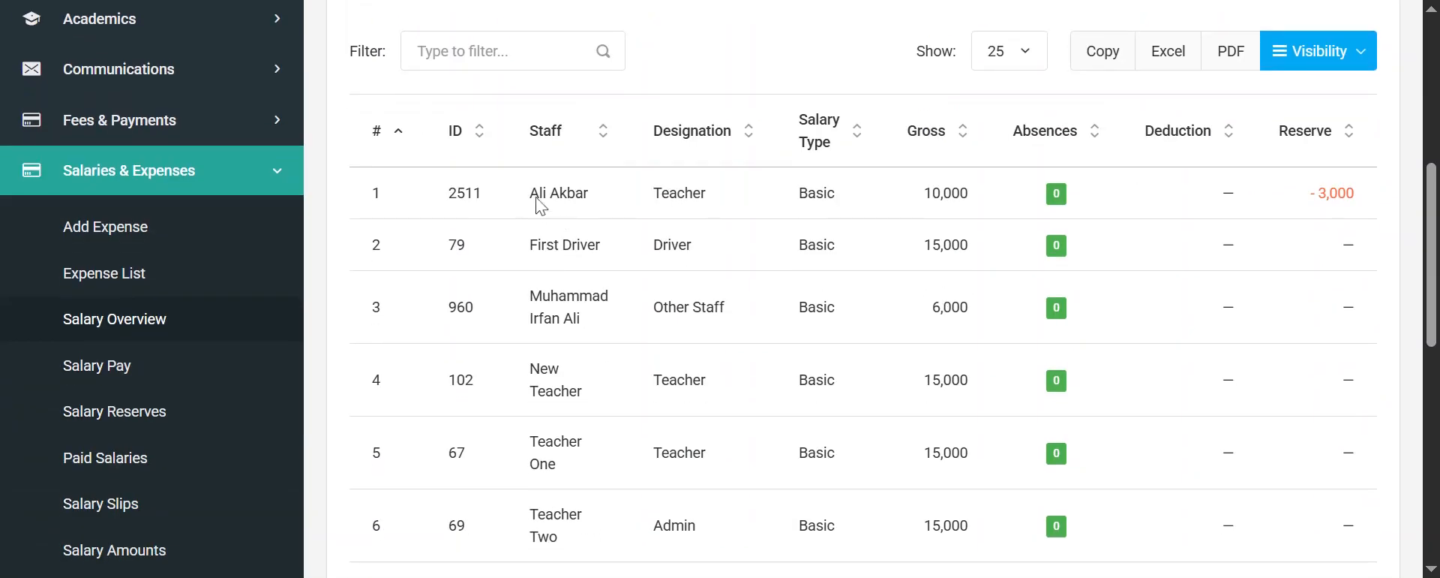
pyautogui.moveTo(533, 197); pyautogui.dragTo(568, 196)
pyautogui.moveTo(1310, 197); pyautogui.dragTo(1339, 196)
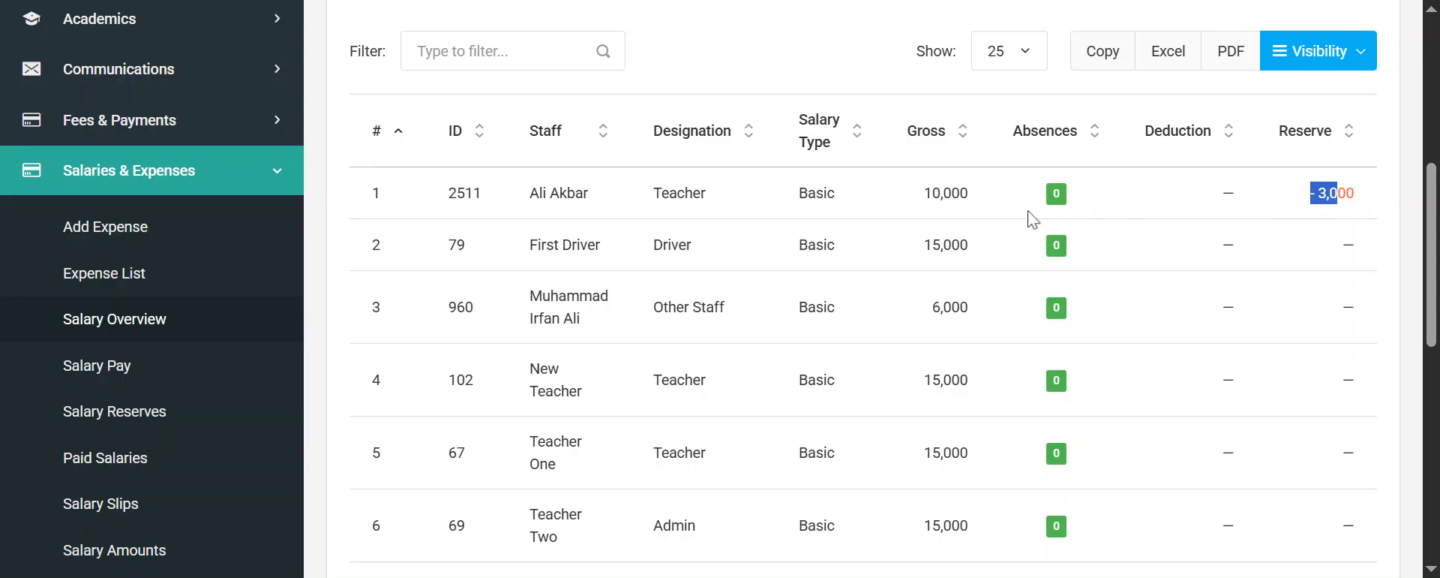
pyautogui.moveTo(925, 197); pyautogui.dragTo(981, 207)
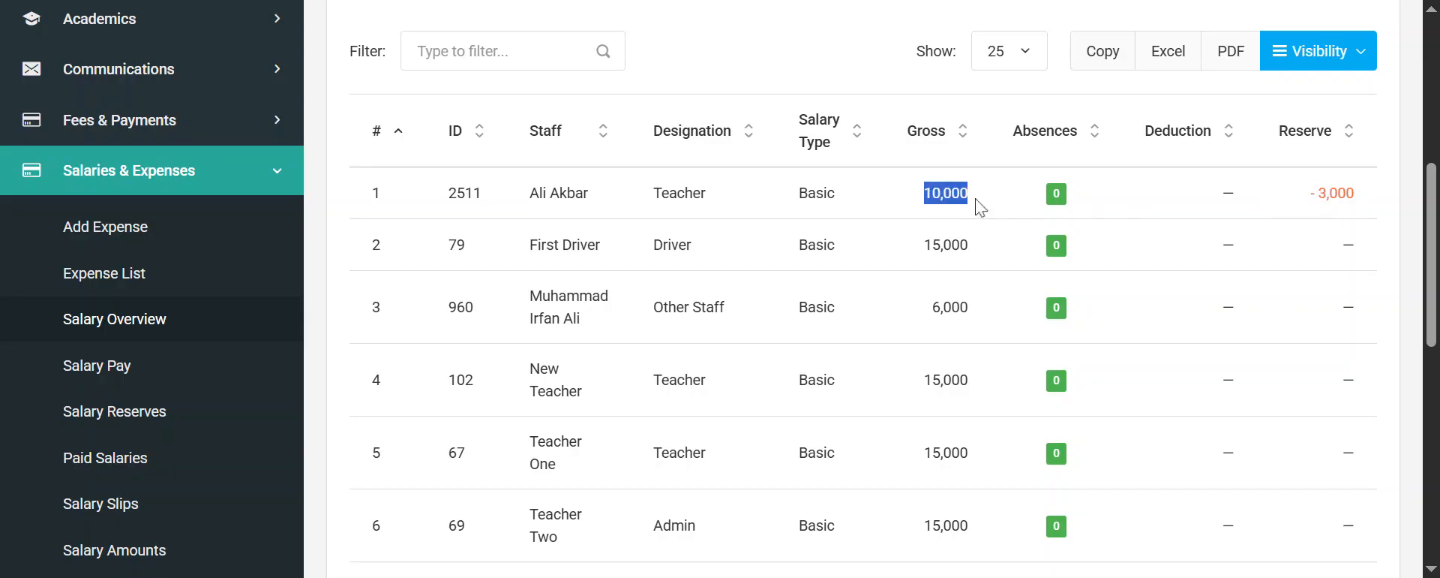
# Compare the teacher's reserve deduction with the Net Payable amount in the overview table
pyautogui.scroll(-9, 975, 218)
pyautogui.scroll(2, 1081, 193)
pyautogui.moveTo(1225, 216); pyautogui.dragTo(1348, 215)
pyautogui.scroll(6, 1280, 248)
pyautogui.scroll(-1, 1281, 254)
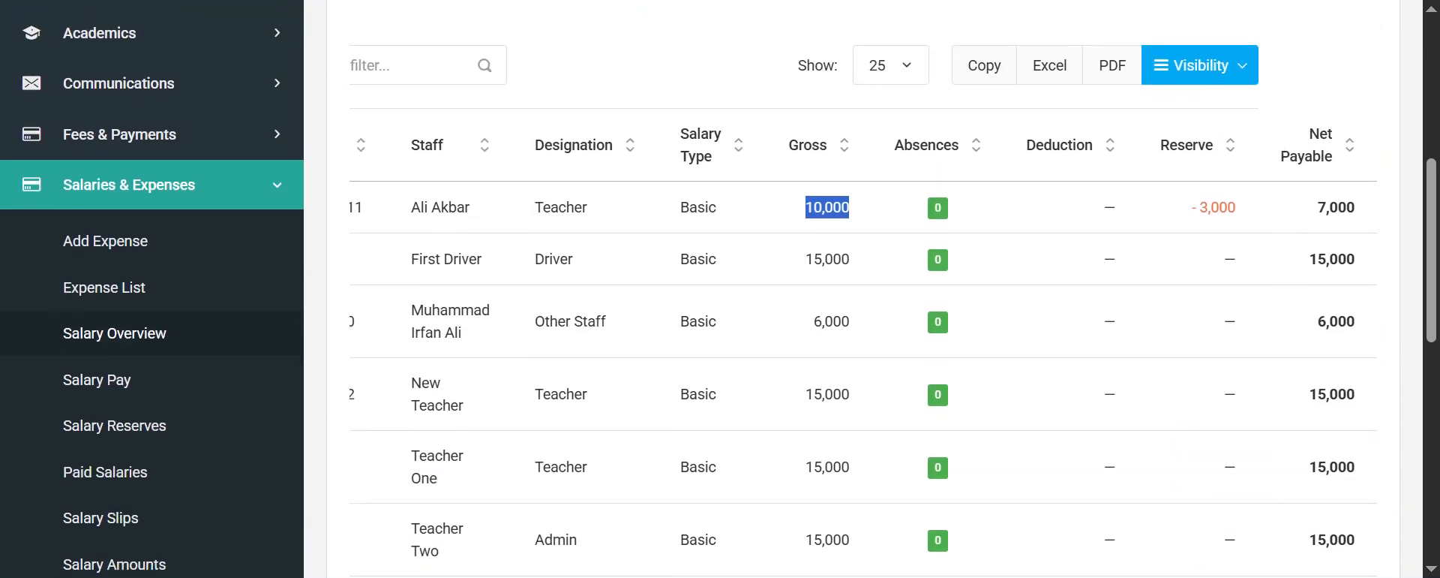
pyautogui.moveTo(1189, 207); pyautogui.dragTo(1248, 208)
pyautogui.click(1374, 222)
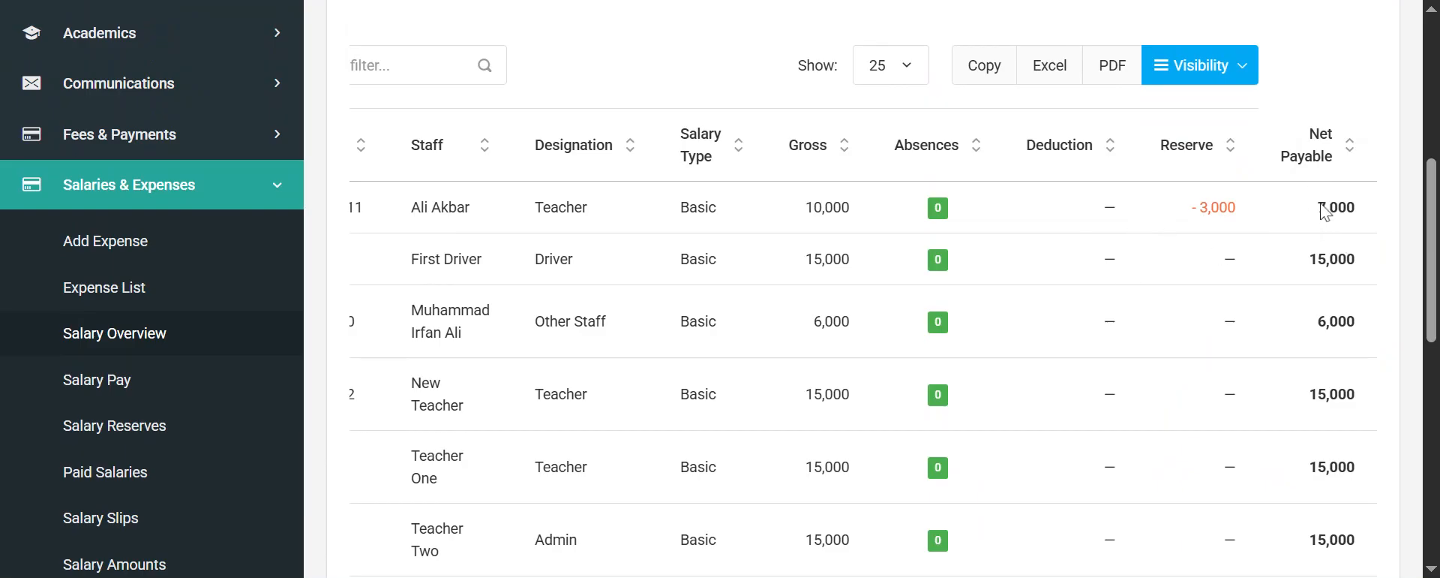
pyautogui.moveTo(1321, 204); pyautogui.dragTo(1347, 207)
# Proceed to Salary Pay and submit the June Basic salary payment for the teacher with the reserve, with Salaries as the expense
pyautogui.scroll(-5, 1216, 263)
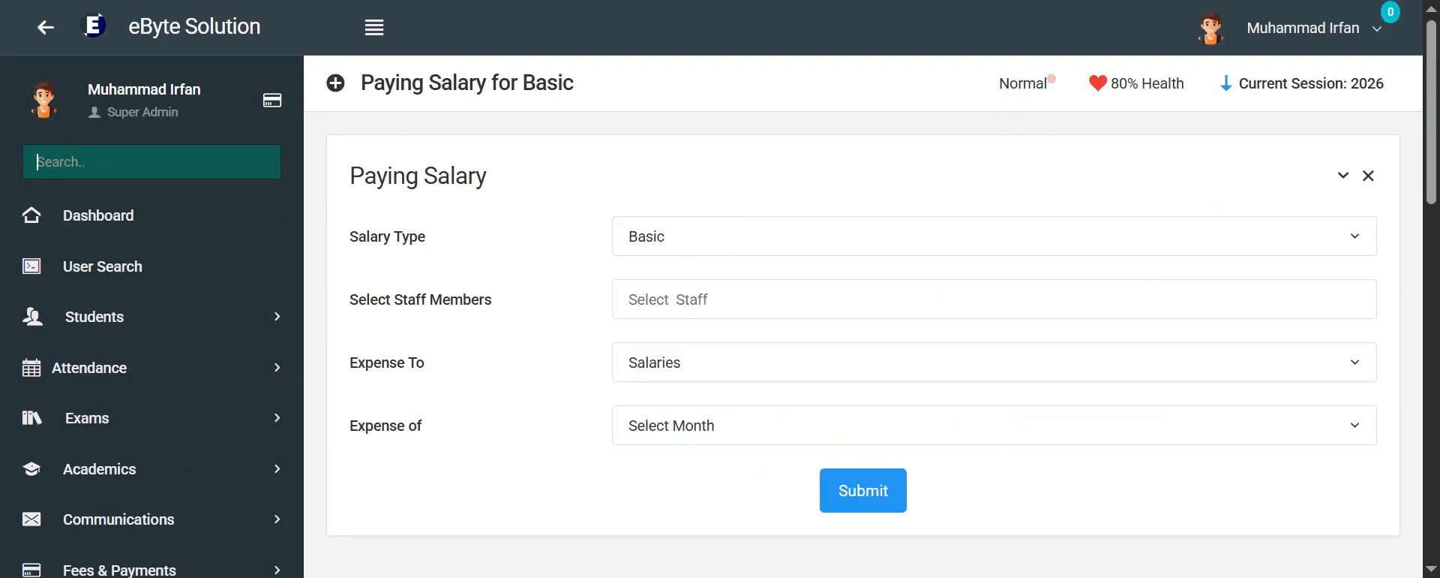
pyautogui.scroll(-1, 788, 247)
pyautogui.click(765, 188)
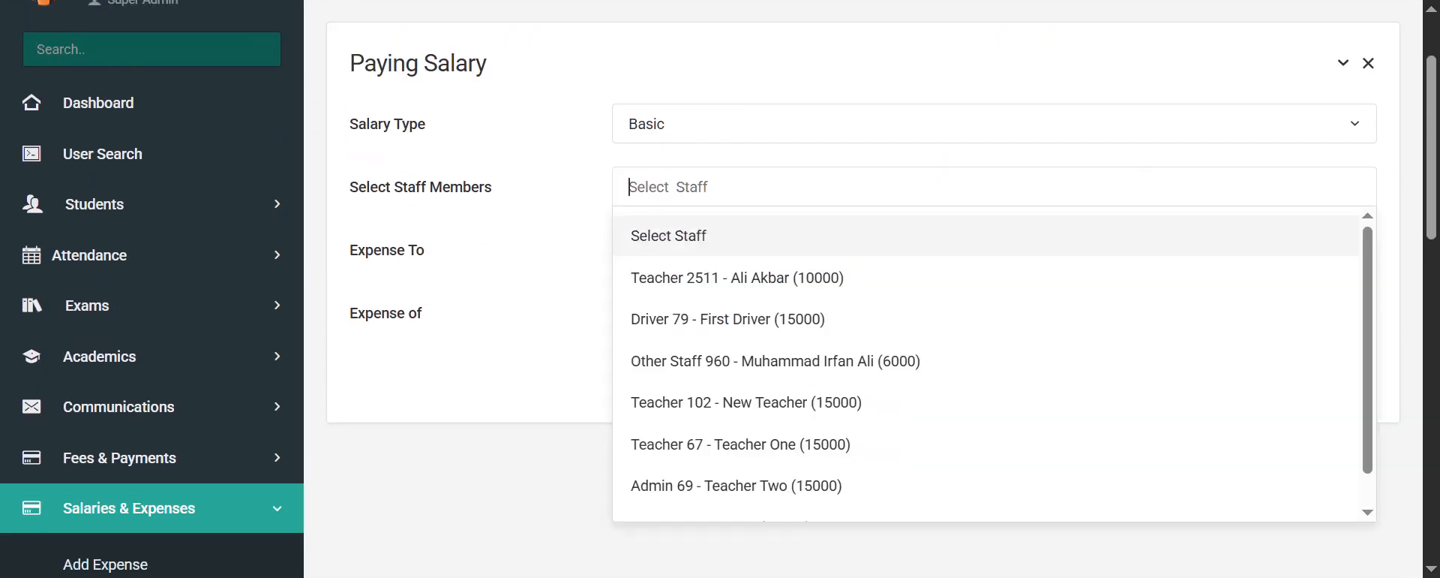
pyautogui.click(789, 283)
pyautogui.click(675, 253)
pyautogui.click(662, 369)
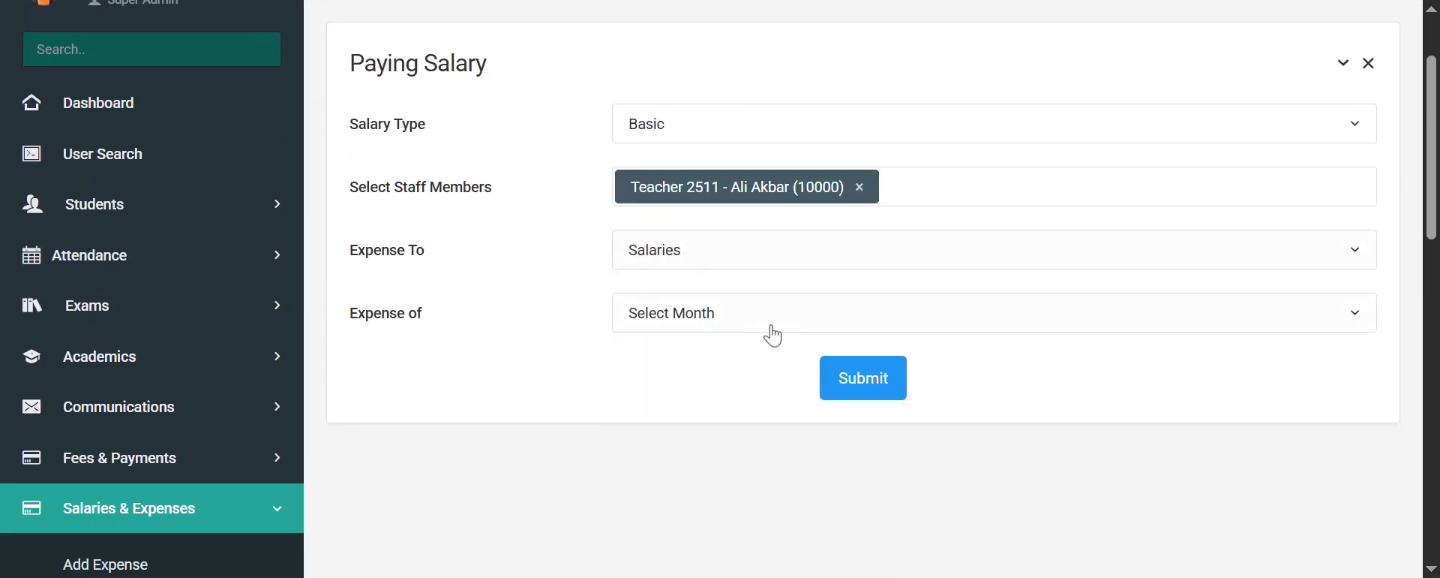
pyautogui.click(772, 330)
pyautogui.scroll(-3, 675, 450)
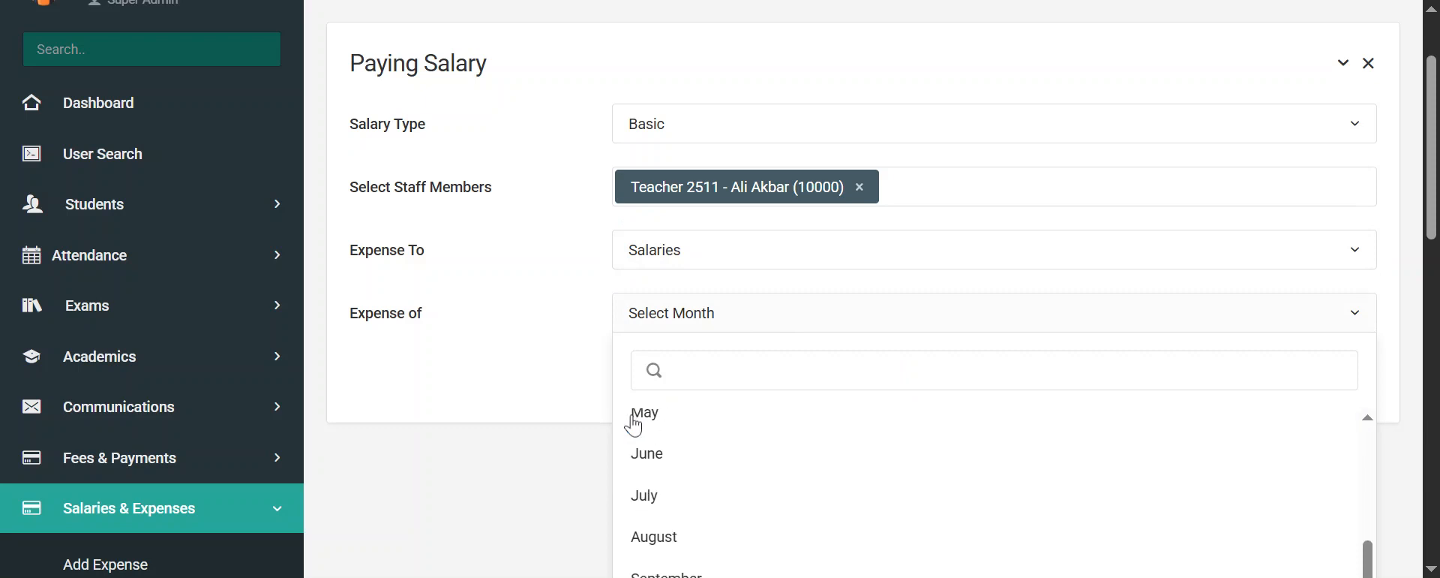
pyautogui.click(646, 454)
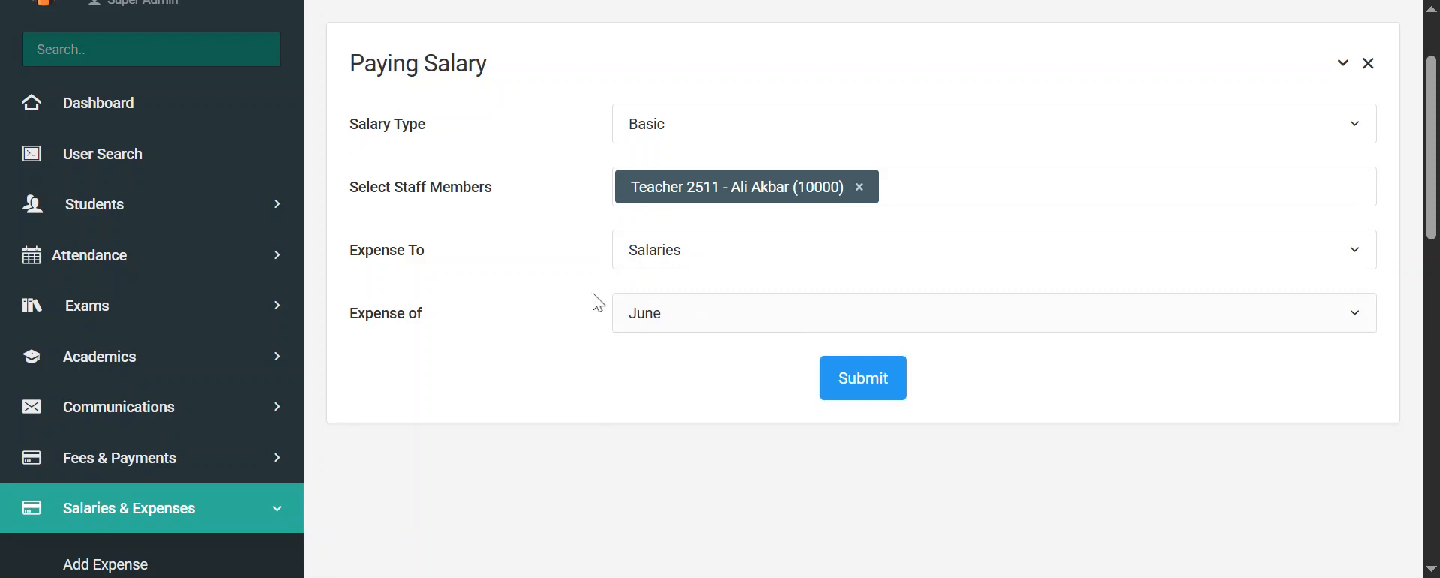
pyautogui.click(870, 384)
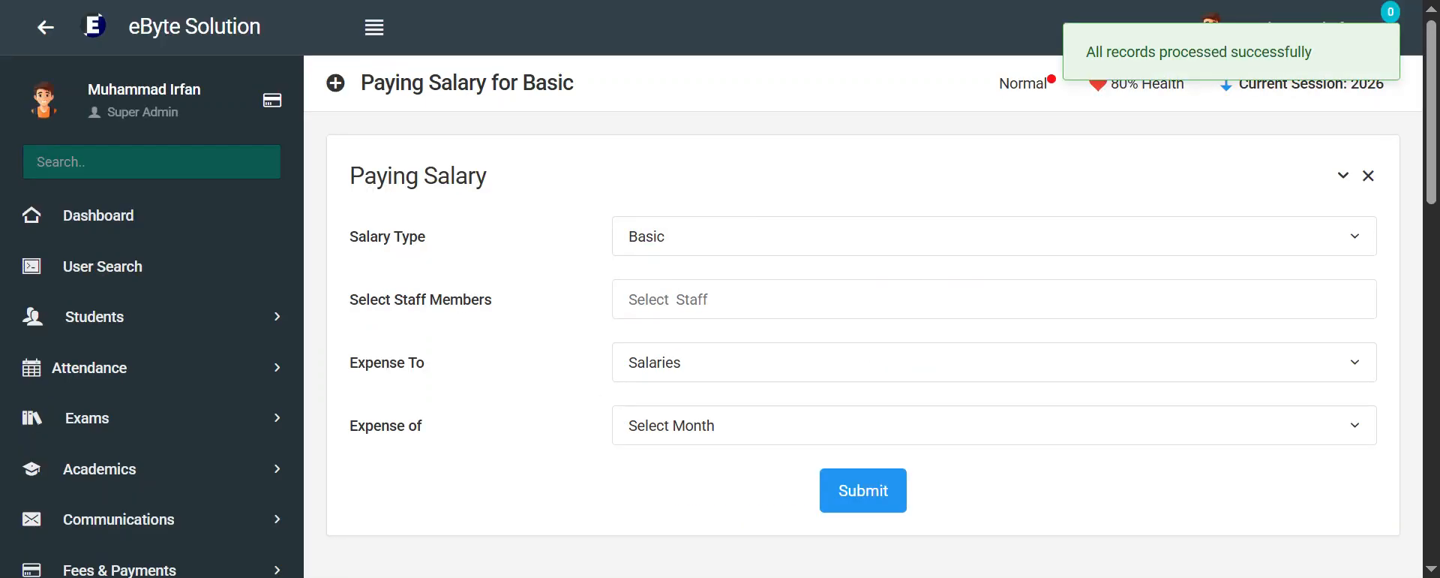
# Select the teacher with the reserve, First Driver and Teacher One together as staff members for a Basic salary payment
pyautogui.click(855, 300)
pyautogui.click(858, 391)
pyautogui.click(900, 300)
pyautogui.click(937, 452)
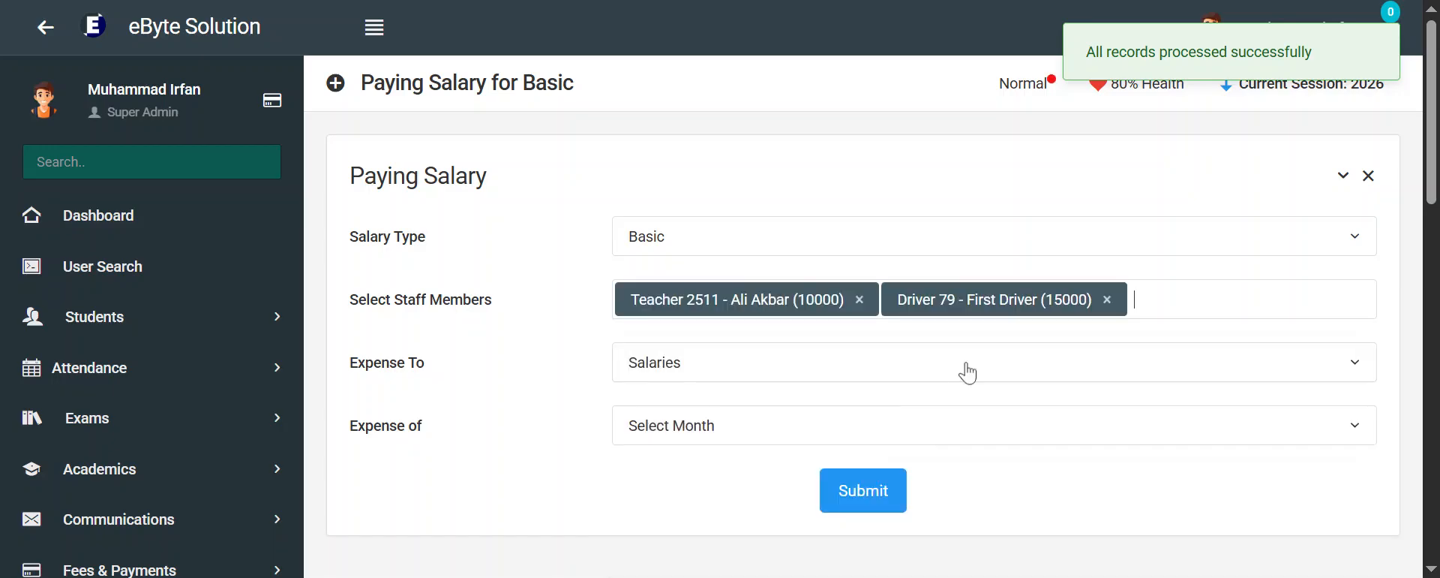
pyautogui.click(1161, 300)
pyautogui.click(1038, 557)
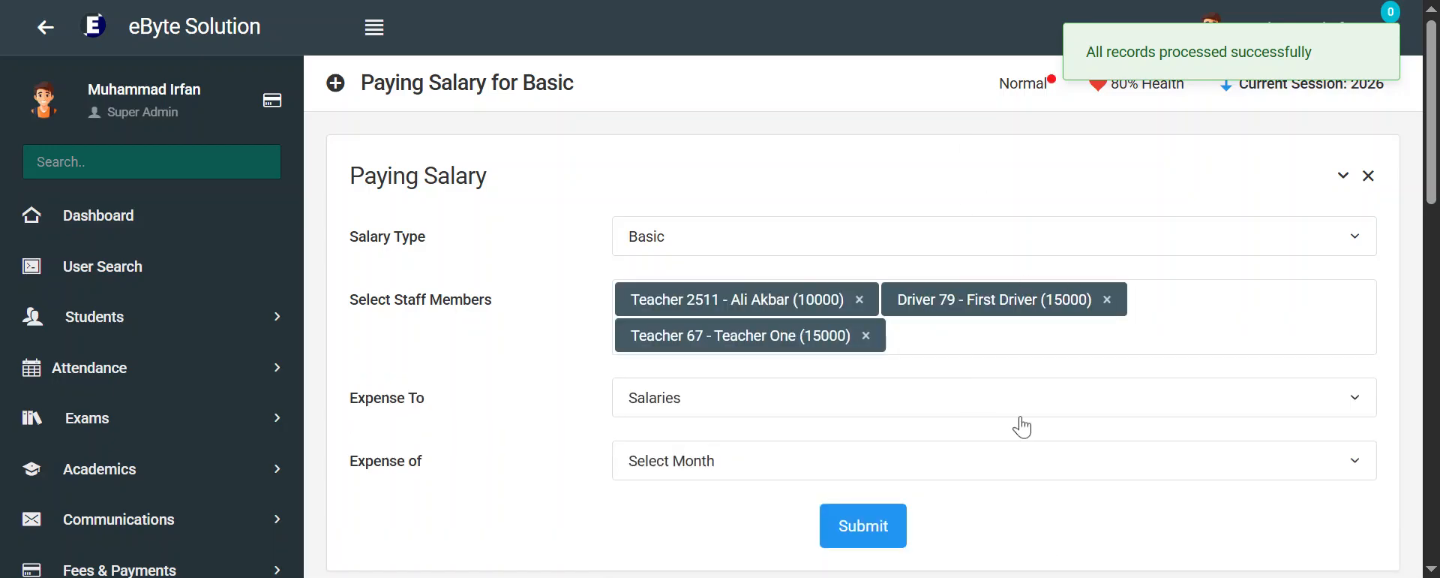
pyautogui.moveTo(1304, 71)
# Open the Paid Salaries list and show the salaries for June in session 2026
pyautogui.scroll(-6, 798, 167)
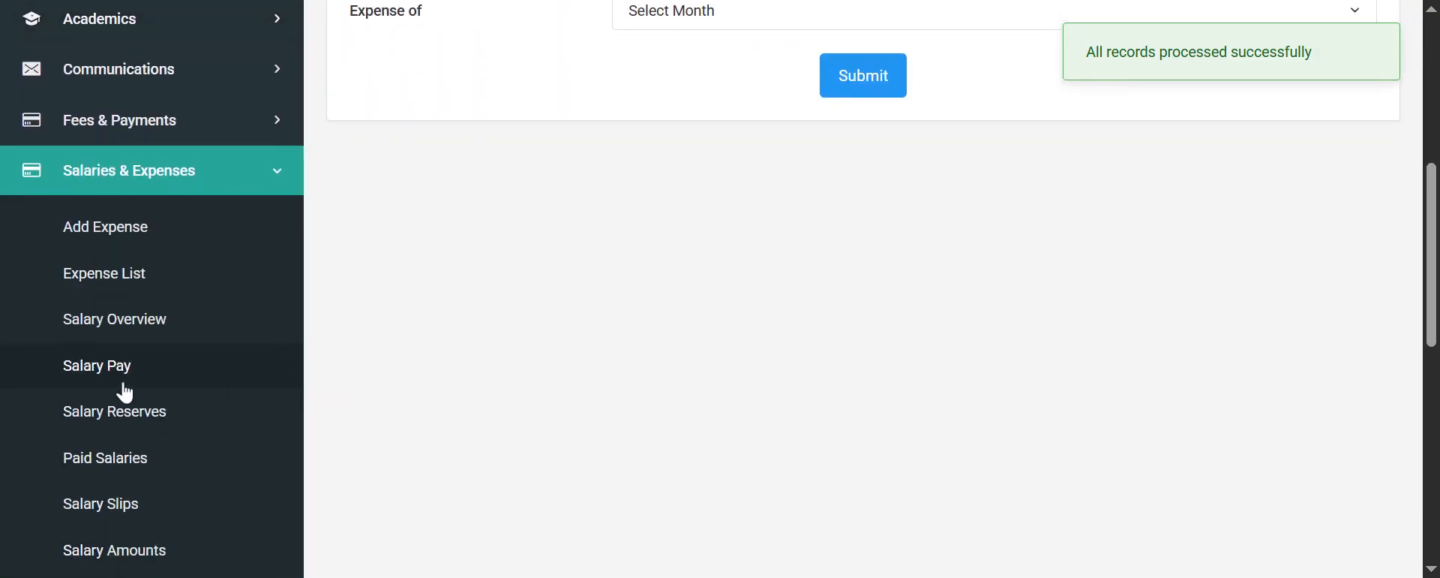
pyautogui.click(120, 460)
pyautogui.scroll(-3, 614, 331)
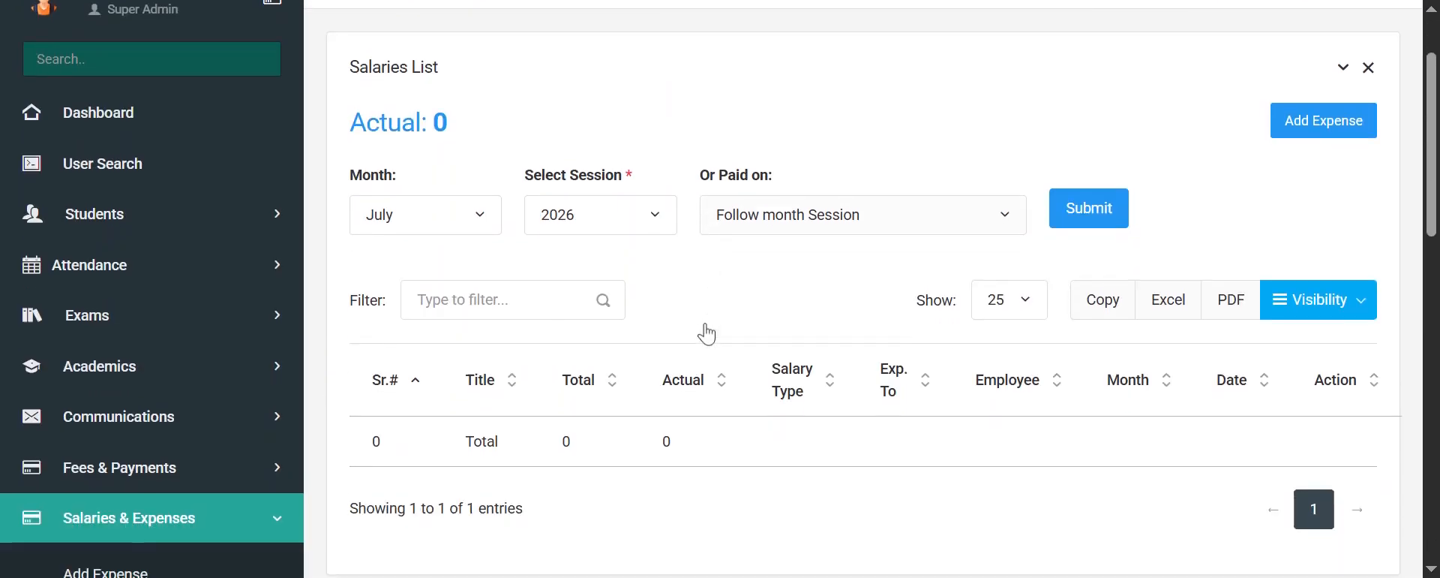
pyautogui.scroll(2, 472, 251)
pyautogui.click(464, 213)
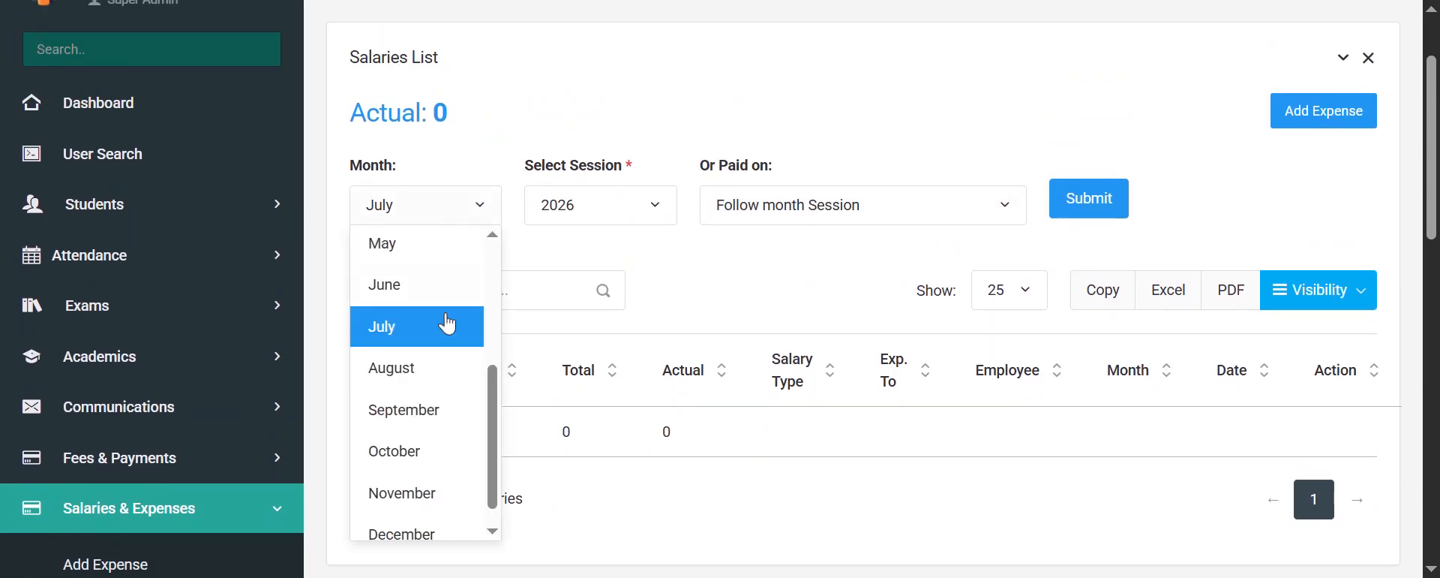
pyautogui.click(386, 282)
pyautogui.click(1090, 201)
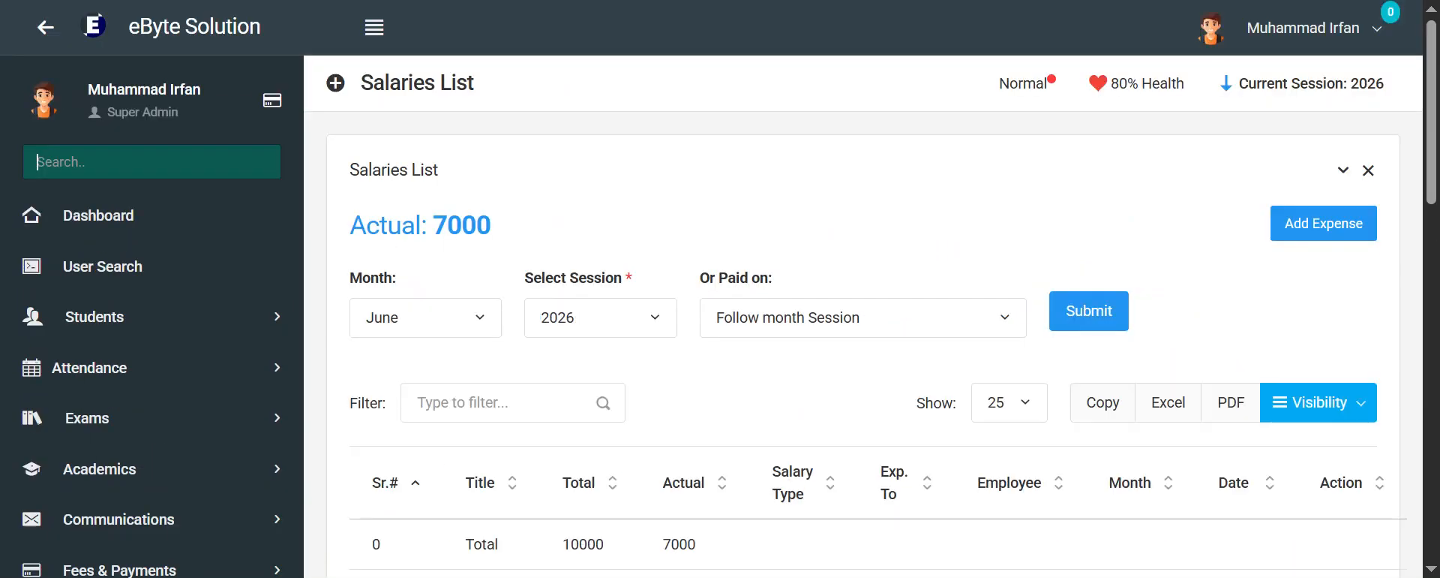
# Examine the total and actual amounts and the employee in the June paid salary entry
pyautogui.scroll(-3, 651, 293)
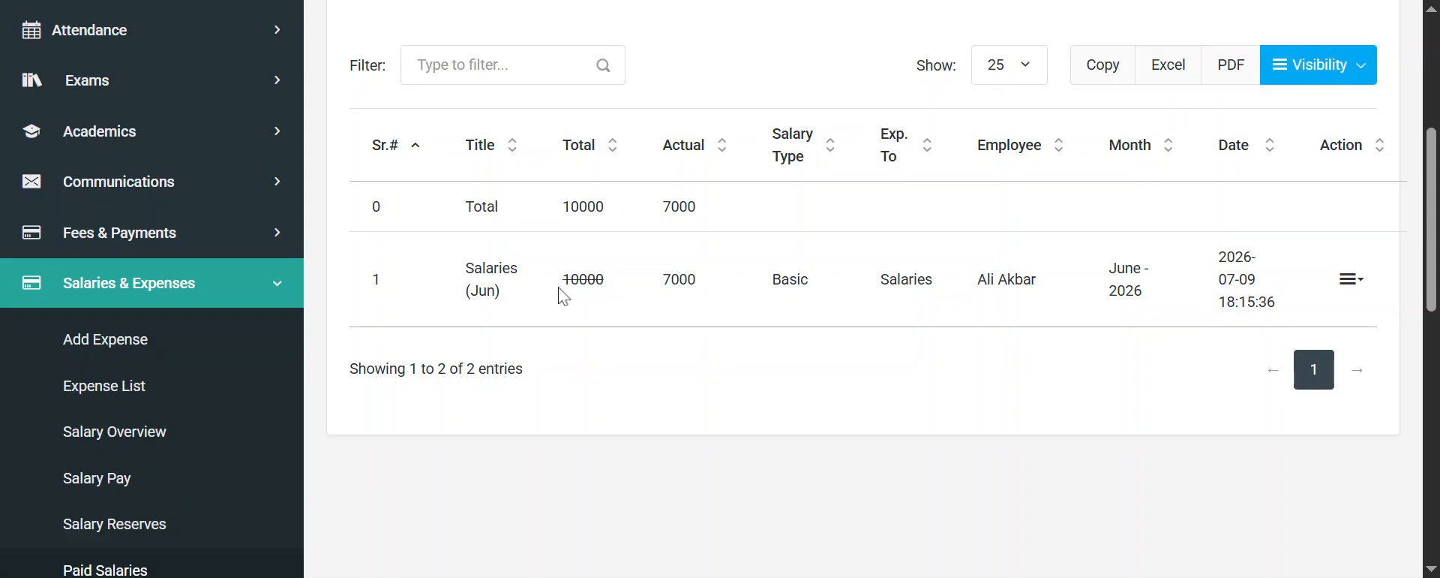
pyautogui.moveTo(560, 281); pyautogui.dragTo(712, 291)
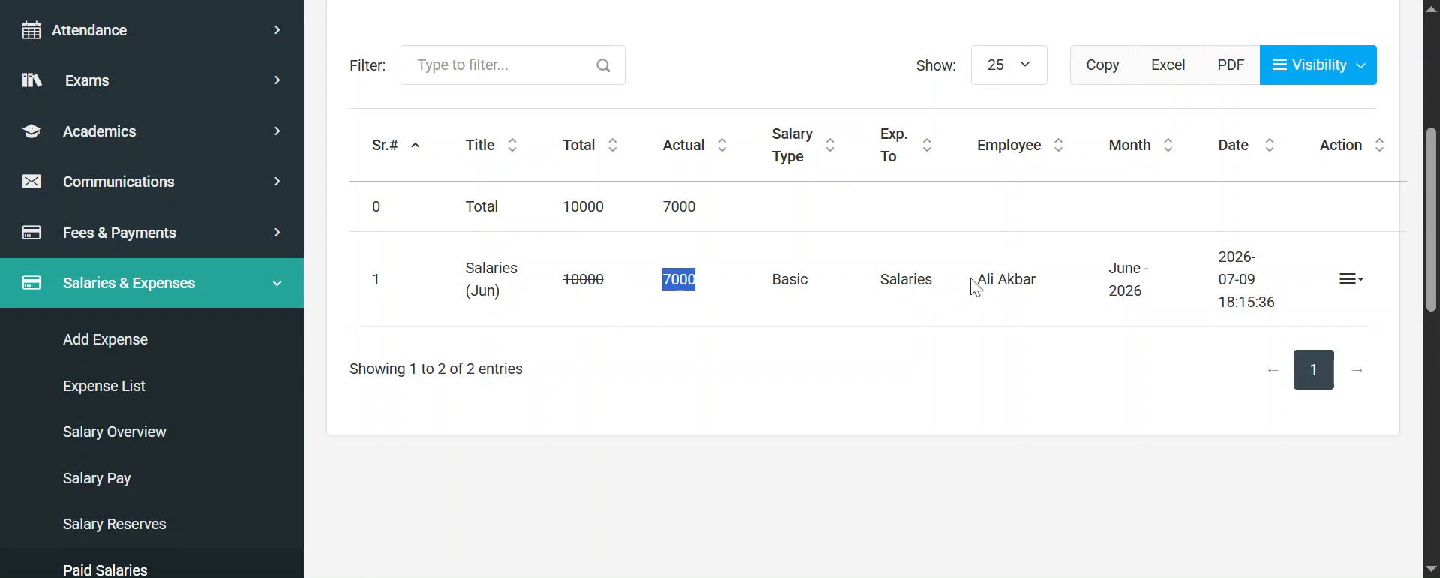
pyautogui.moveTo(977, 283); pyautogui.dragTo(1037, 280)
pyautogui.moveTo(661, 281); pyautogui.dragTo(727, 277)
# Open the Salary Slips page and set the salary type to Basic and the expense to Salaries
pyautogui.scroll(-3, 83, 368)
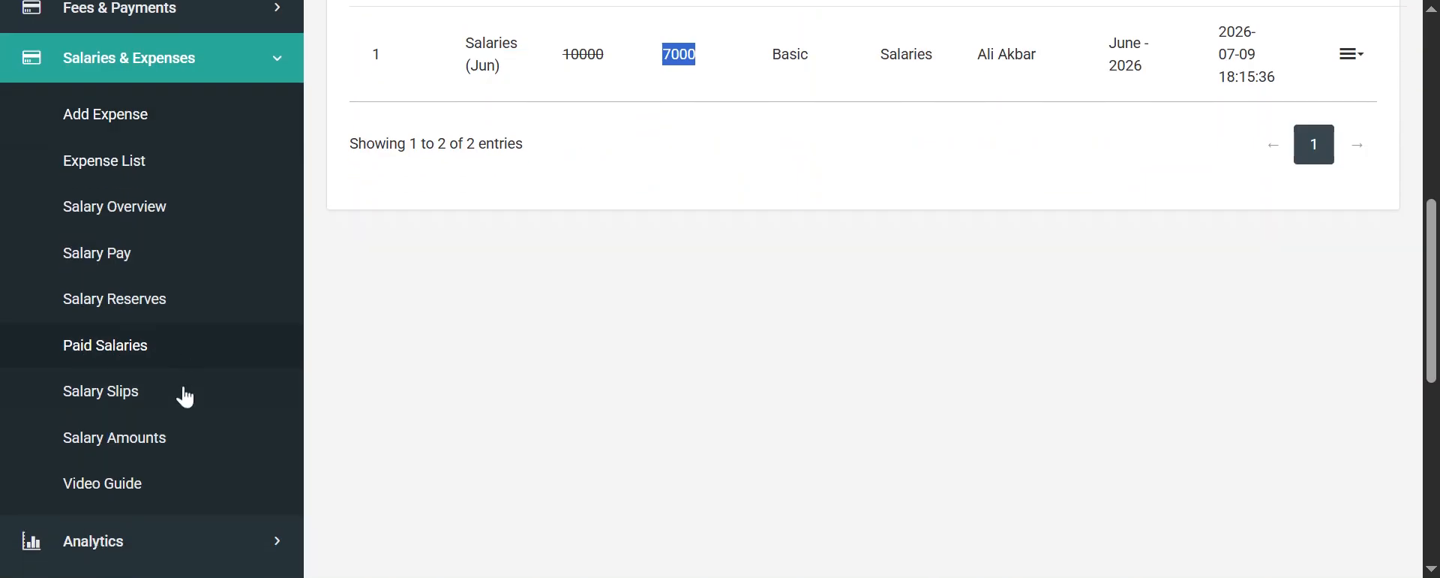
pyautogui.click(111, 398)
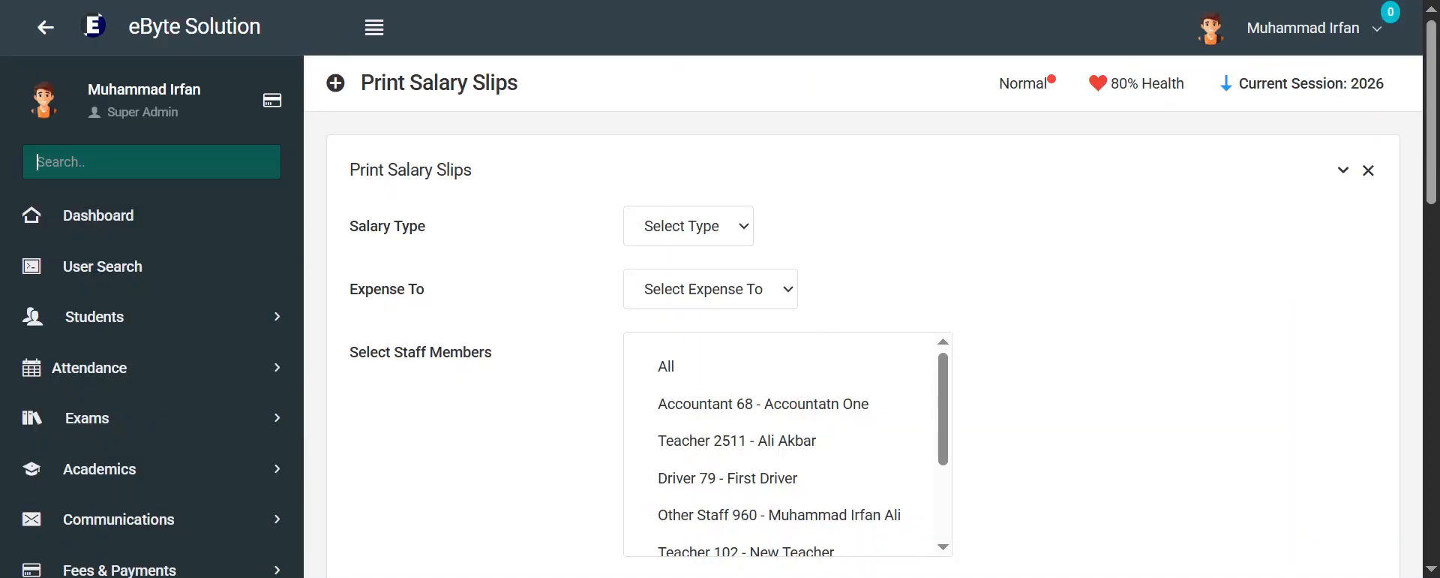
pyautogui.scroll(-4, 791, 338)
pyautogui.scroll(3, 791, 337)
pyautogui.click(705, 113)
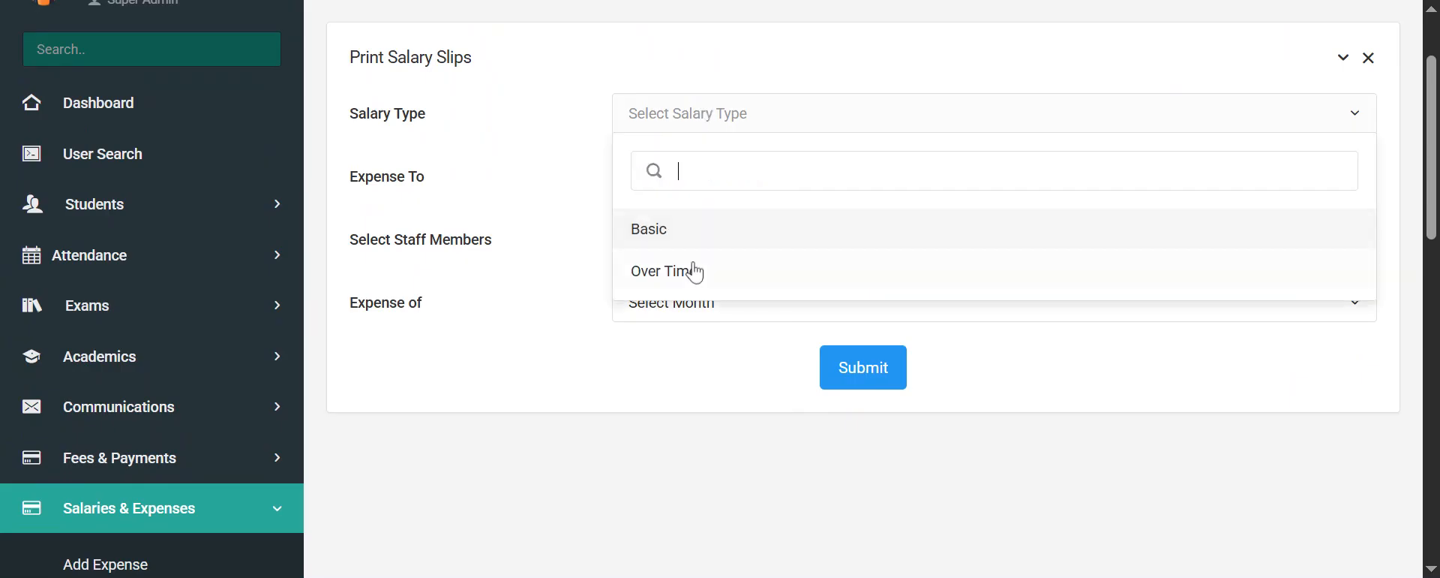
pyautogui.click(664, 233)
pyautogui.click(678, 191)
pyautogui.click(706, 287)
# Select the teacher with the reserve and the month of June, and generate the salary slip
pyautogui.click(708, 255)
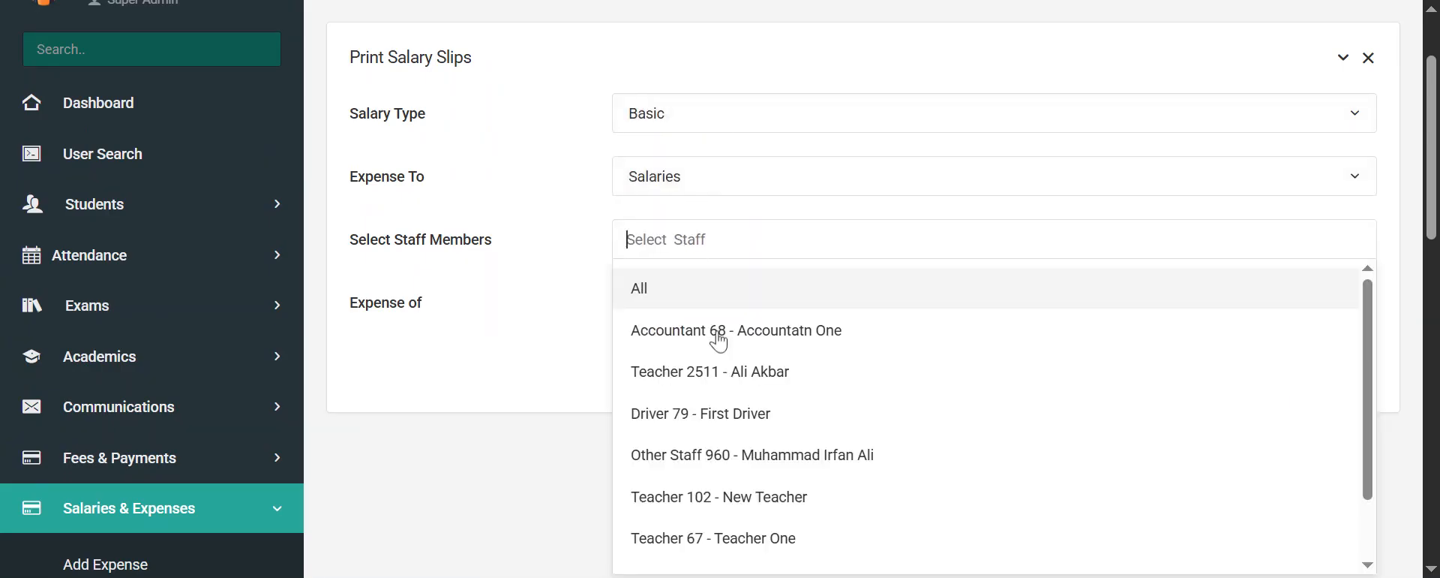
pyautogui.click(780, 371)
pyautogui.click(748, 315)
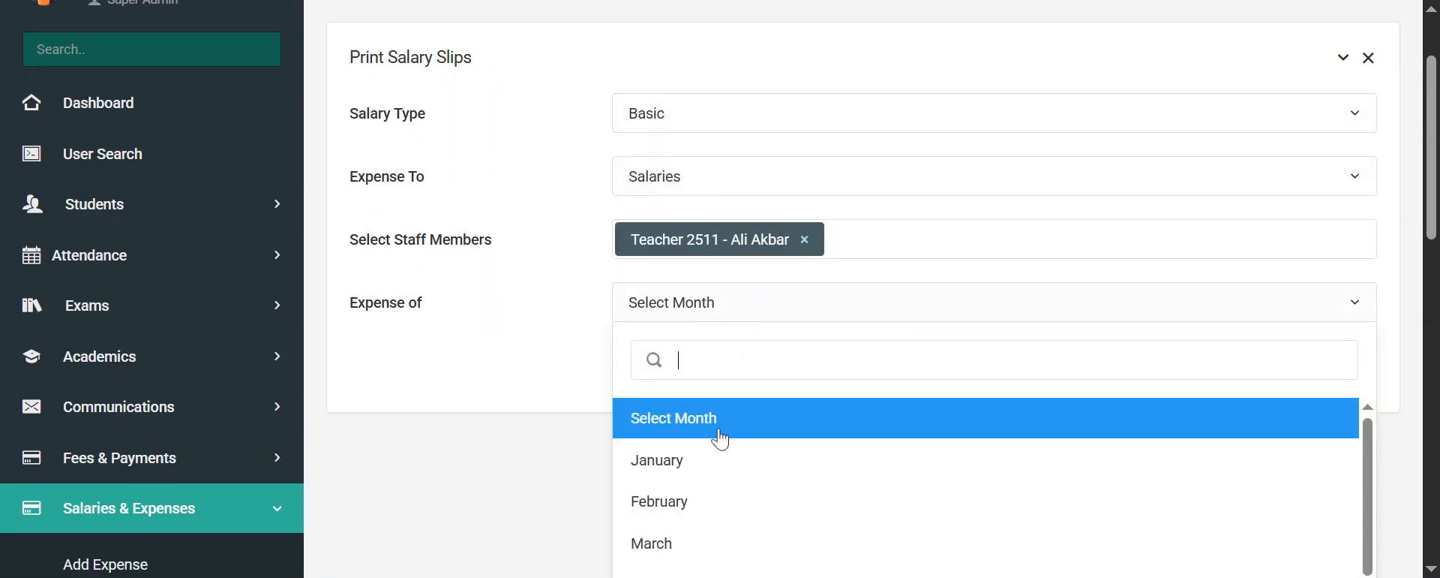
pyautogui.scroll(-2, 675, 443)
pyautogui.click(678, 555)
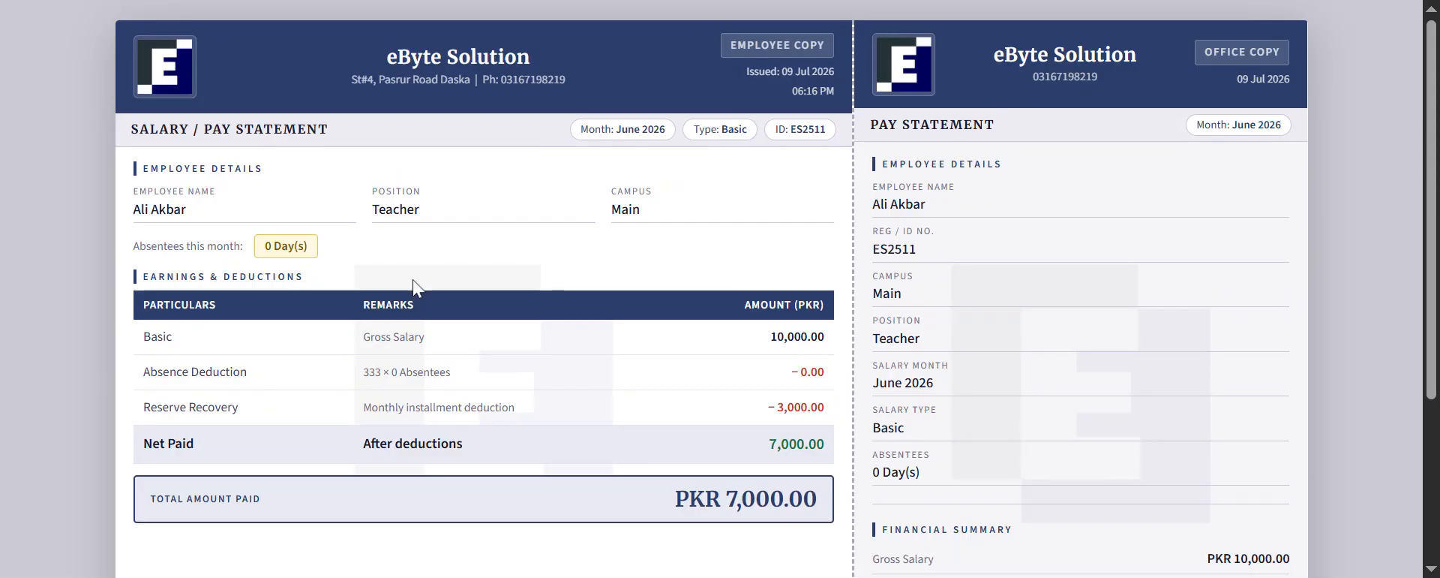
# Examine the net paid amount and the Reserve Recovery line on the teacher's salary slip
pyautogui.scroll(-2, 413, 281)
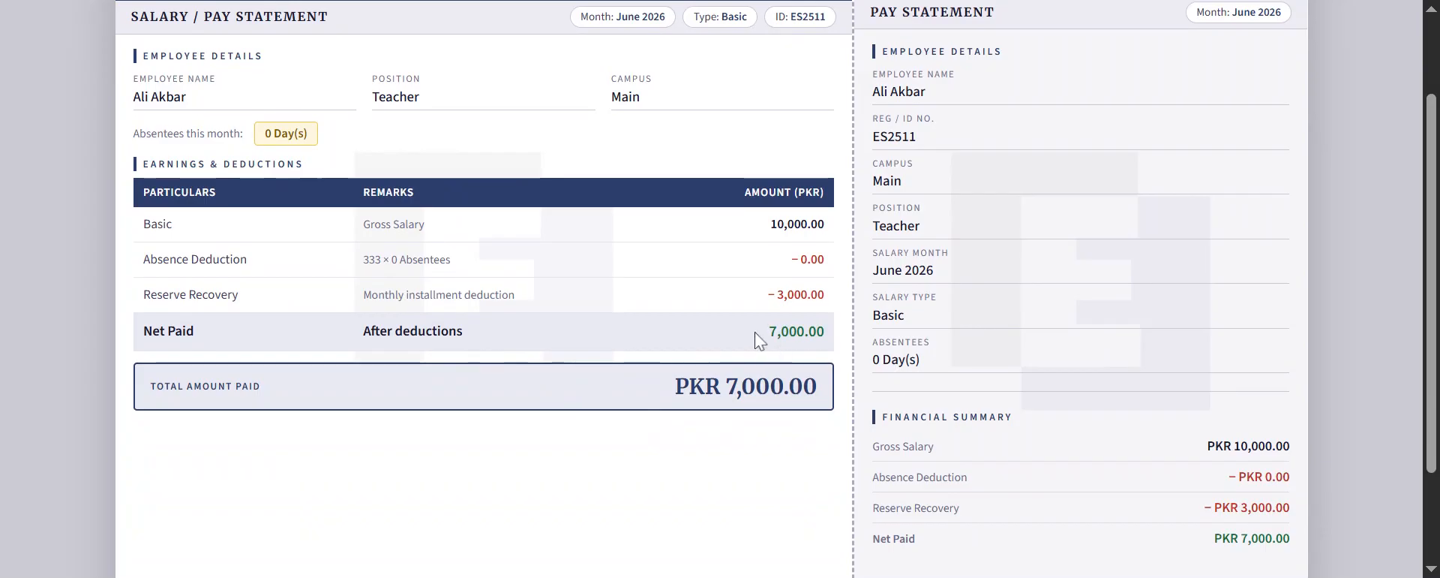
pyautogui.moveTo(759, 341); pyautogui.dragTo(826, 334)
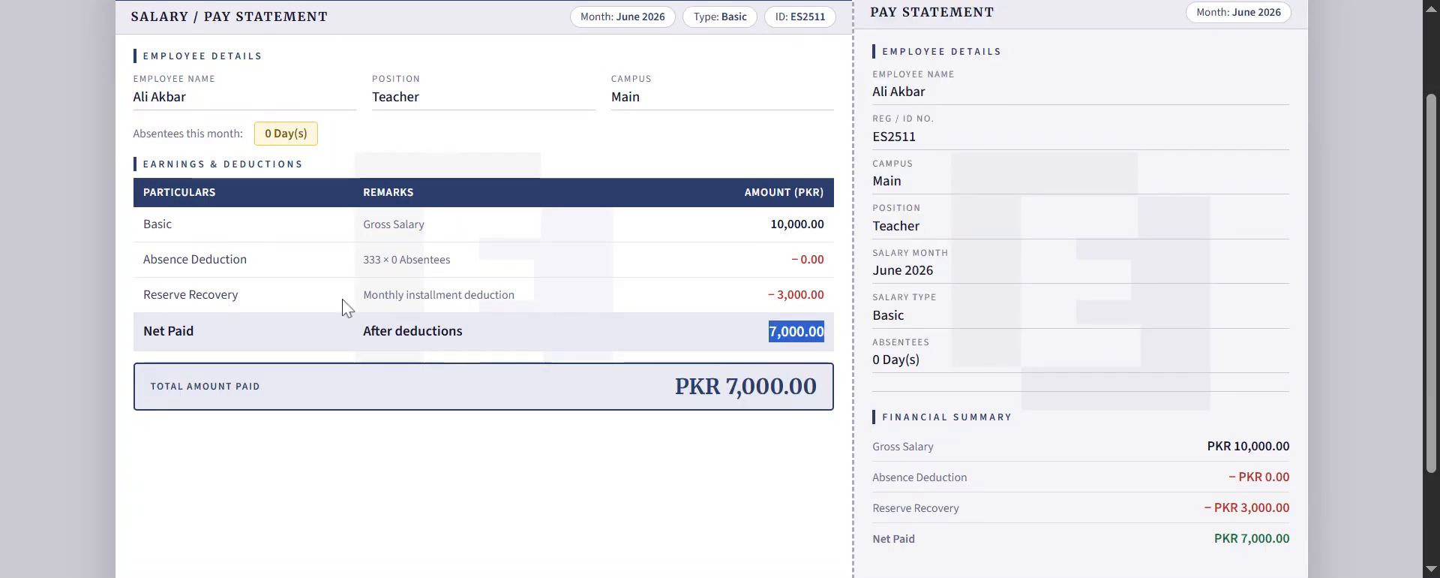
pyautogui.moveTo(179, 294); pyautogui.dragTo(195, 295)
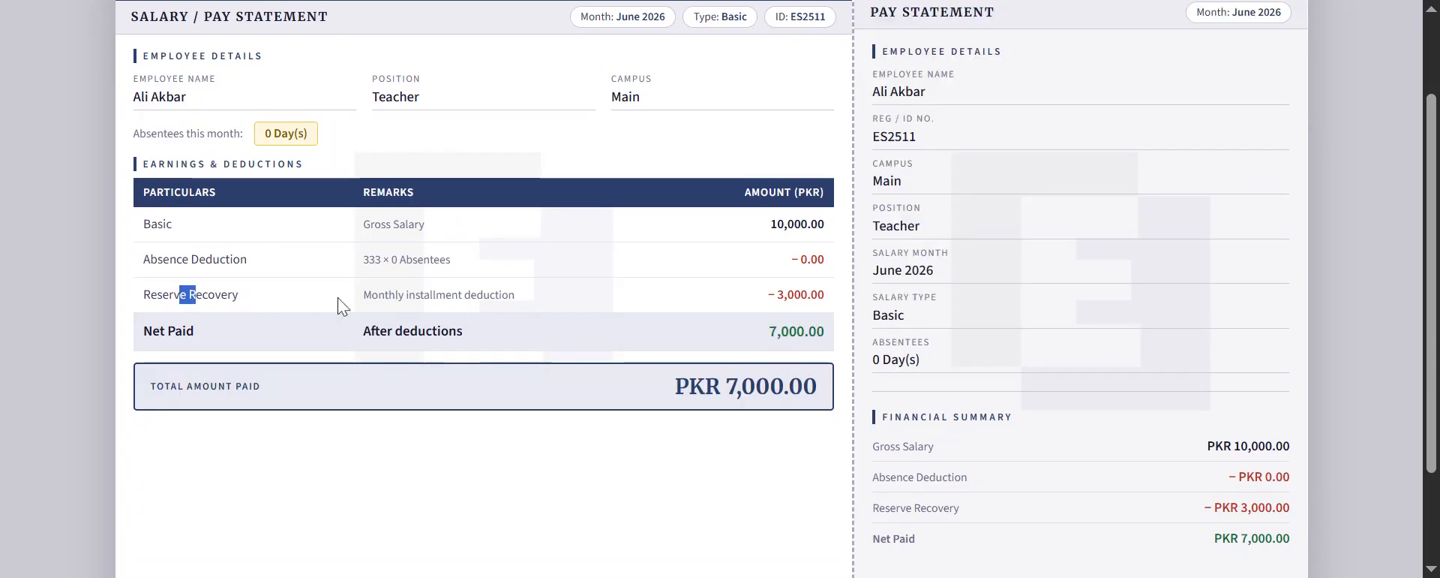
pyautogui.moveTo(365, 295); pyautogui.dragTo(565, 308)
pyautogui.click(766, 304)
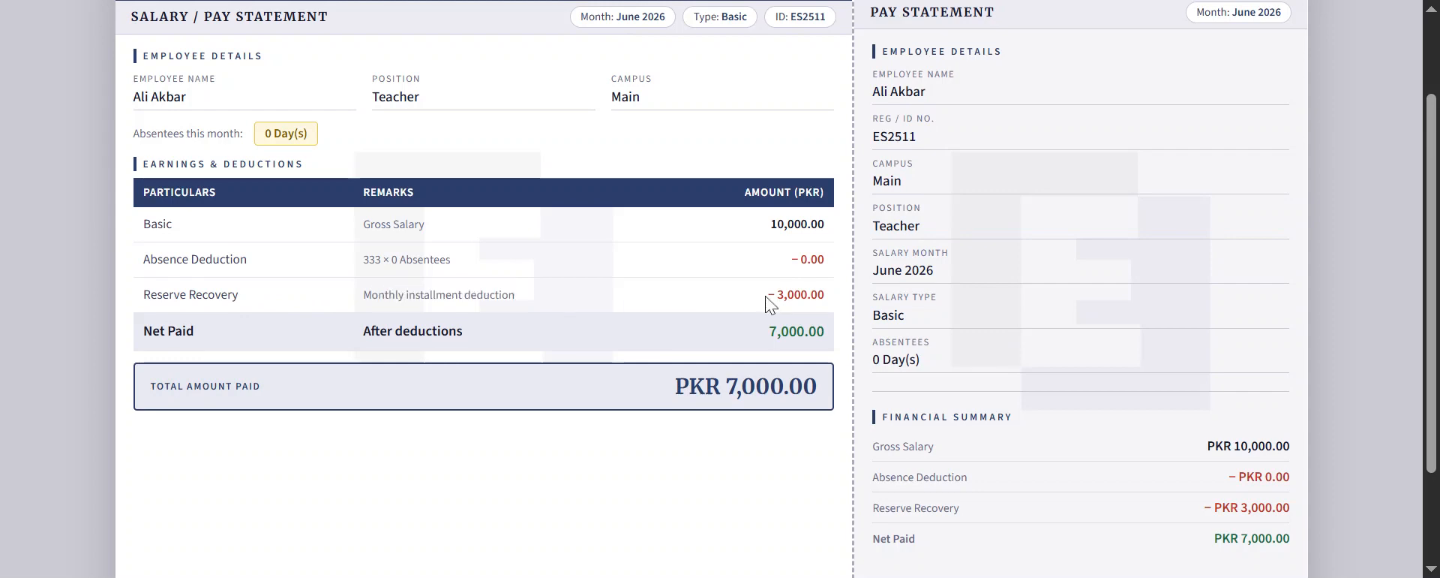
# Review the reserve deduction and the amount after deductions on the employee copy of the June salary slip
pyautogui.moveTo(766, 304); pyautogui.dragTo(868, 299)
pyautogui.click(753, 336)
pyautogui.scroll(-2, 1103, 418)
pyautogui.scroll(4, 910, 19)
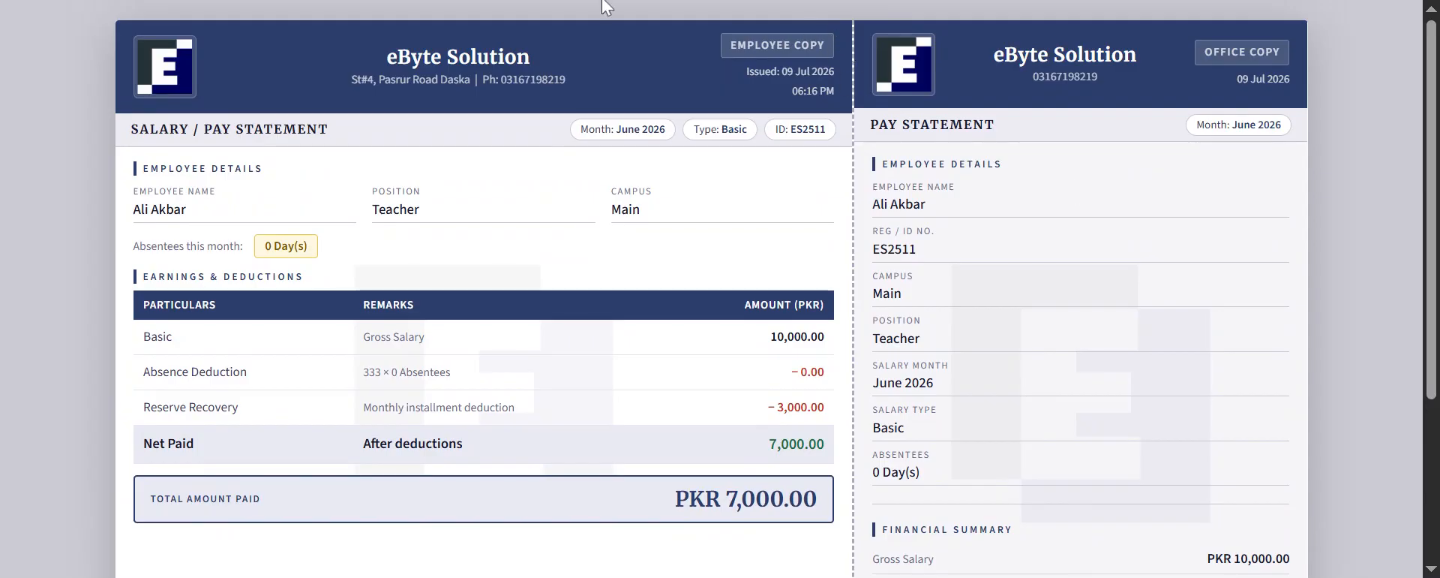
# Open the Salary Reserves page and examine the employee, month and amount of the existing June reserve entry
pyautogui.scroll(-6, 506, 342)
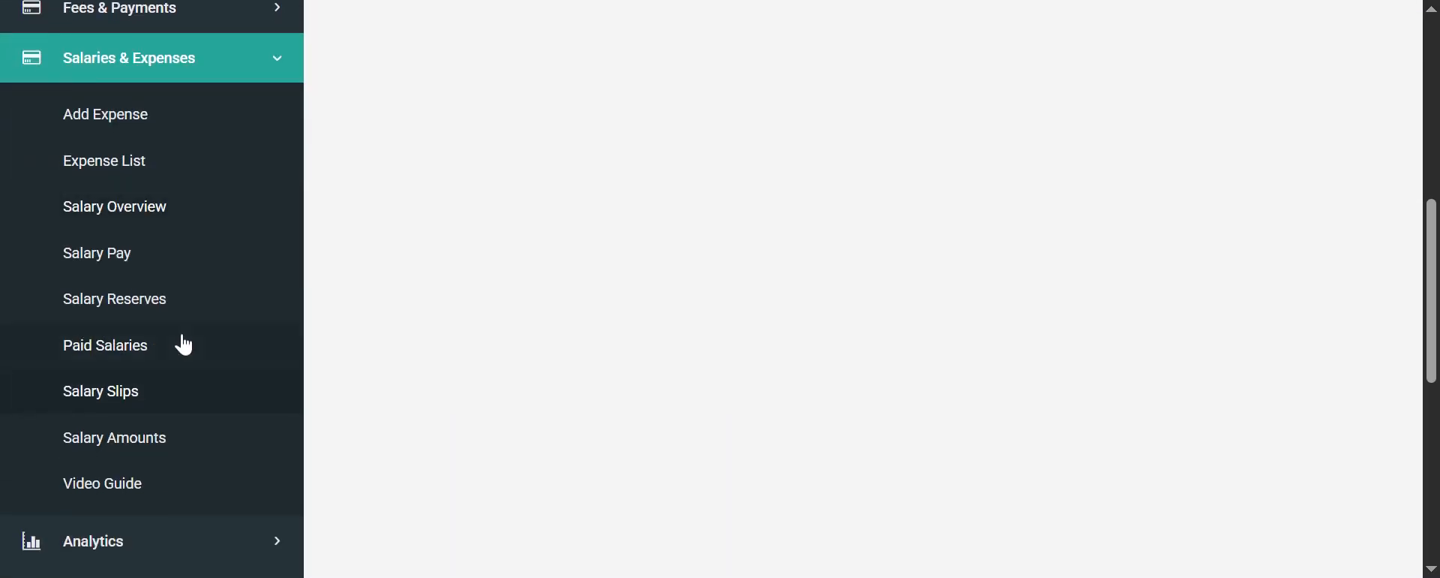
pyautogui.scroll(4, 836, 218)
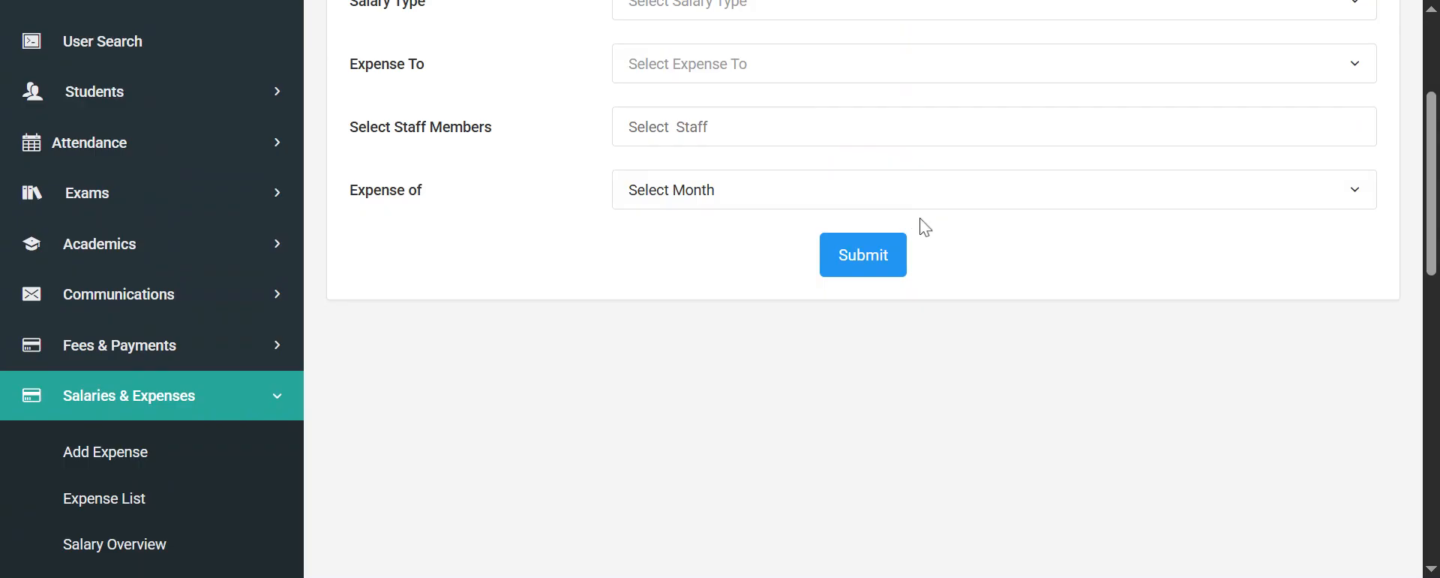
pyautogui.scroll(-3, 662, 206)
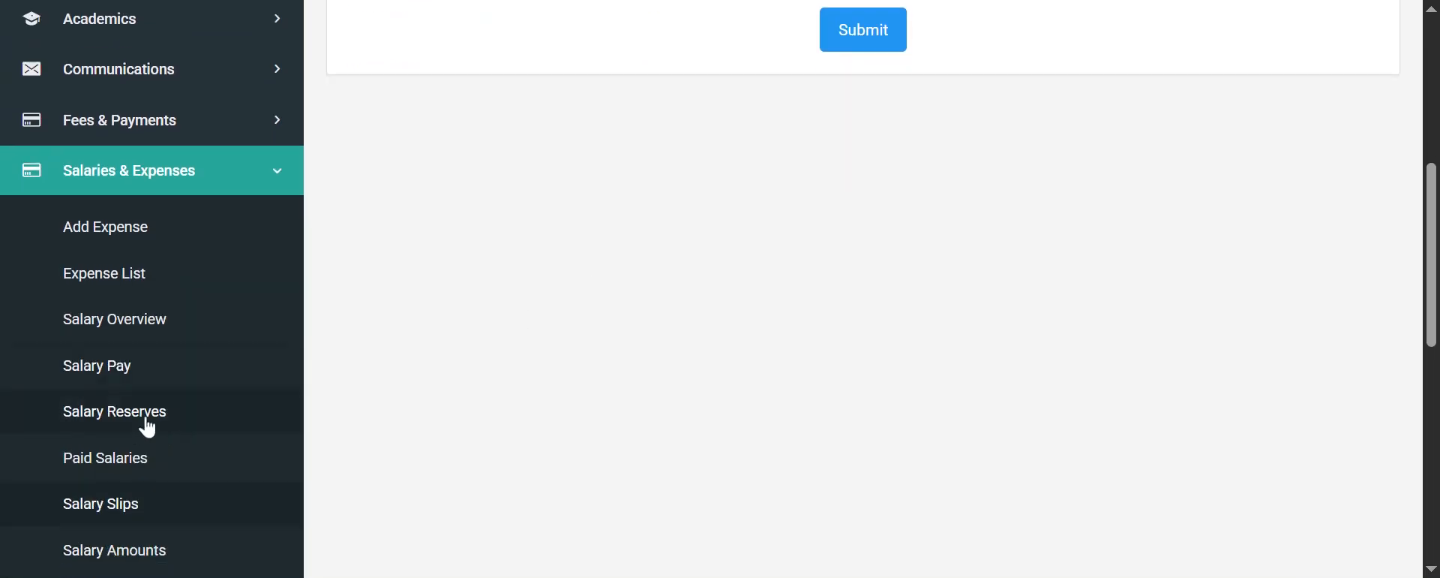
pyautogui.click(114, 411)
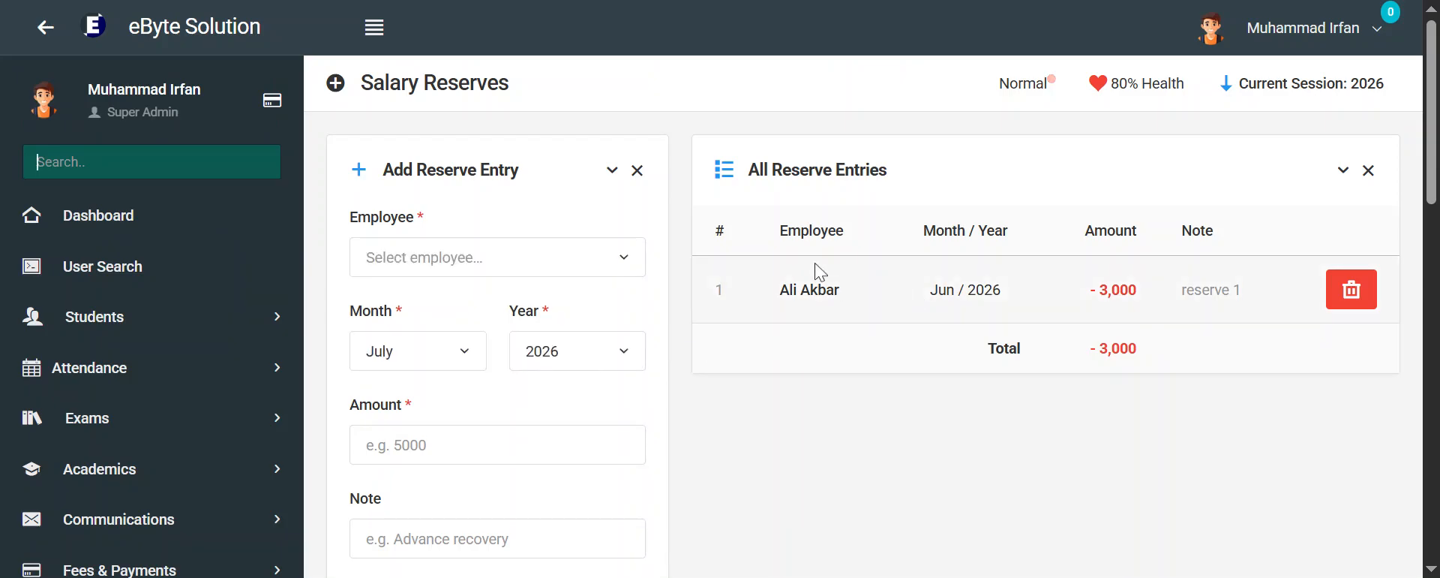
pyautogui.moveTo(762, 308); pyautogui.dragTo(831, 291)
pyautogui.click(1150, 300)
pyautogui.doubleClick(1150, 300)
# Select the teacher with the June reserve and the month of May for a new reserve entry
pyautogui.click(459, 257)
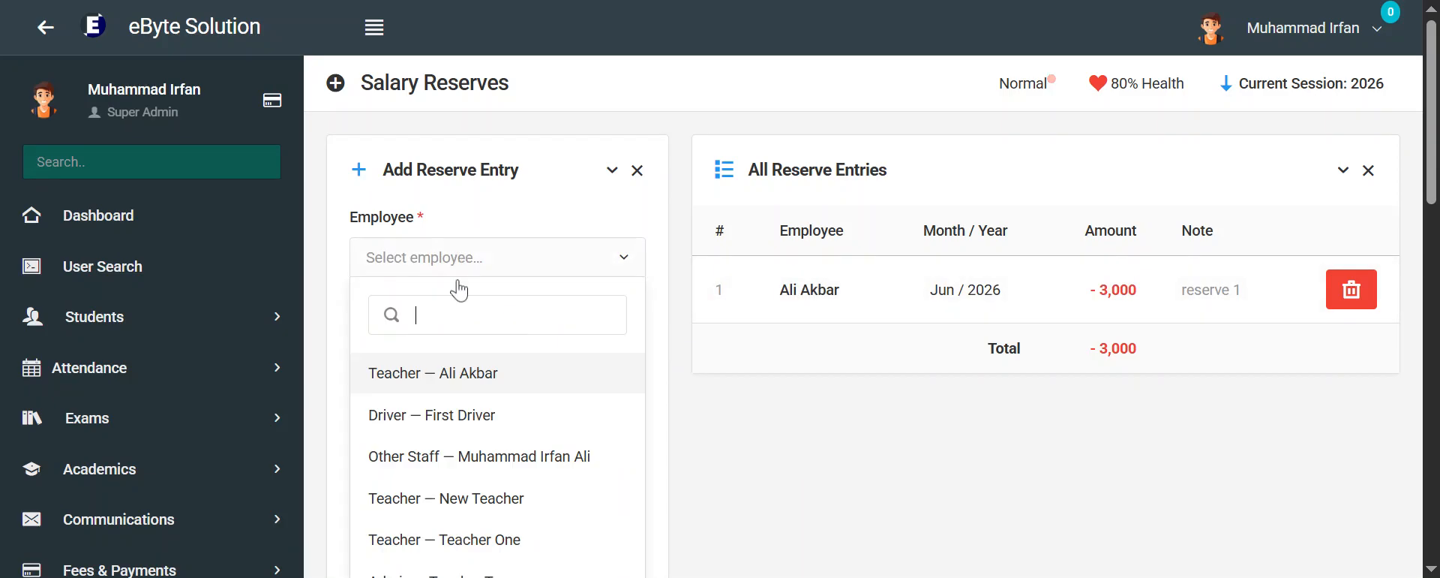
pyautogui.scroll(-3, 461, 433)
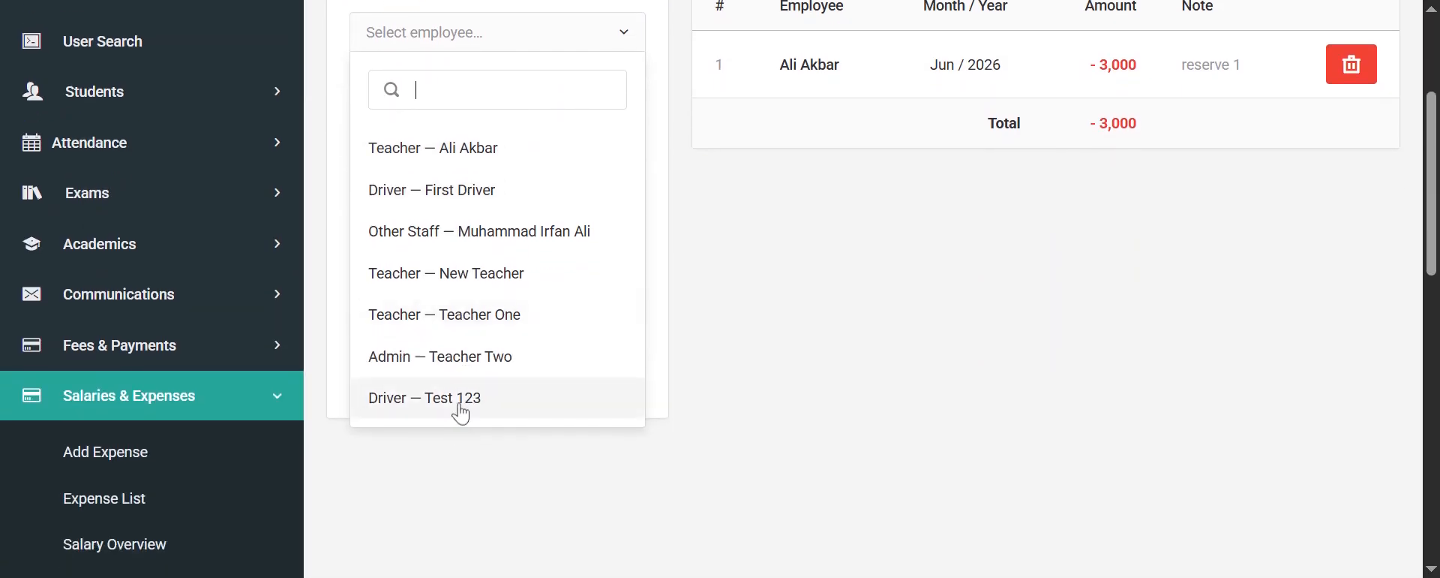
pyautogui.click(479, 150)
pyautogui.click(460, 131)
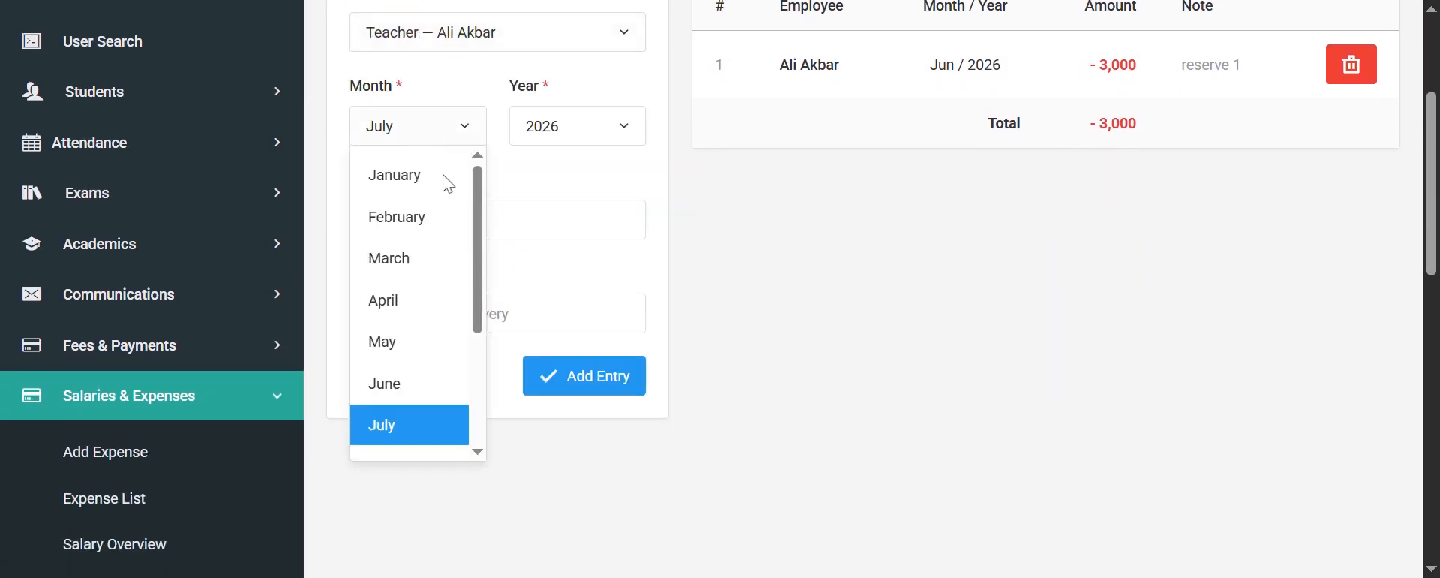
pyautogui.click(392, 344)
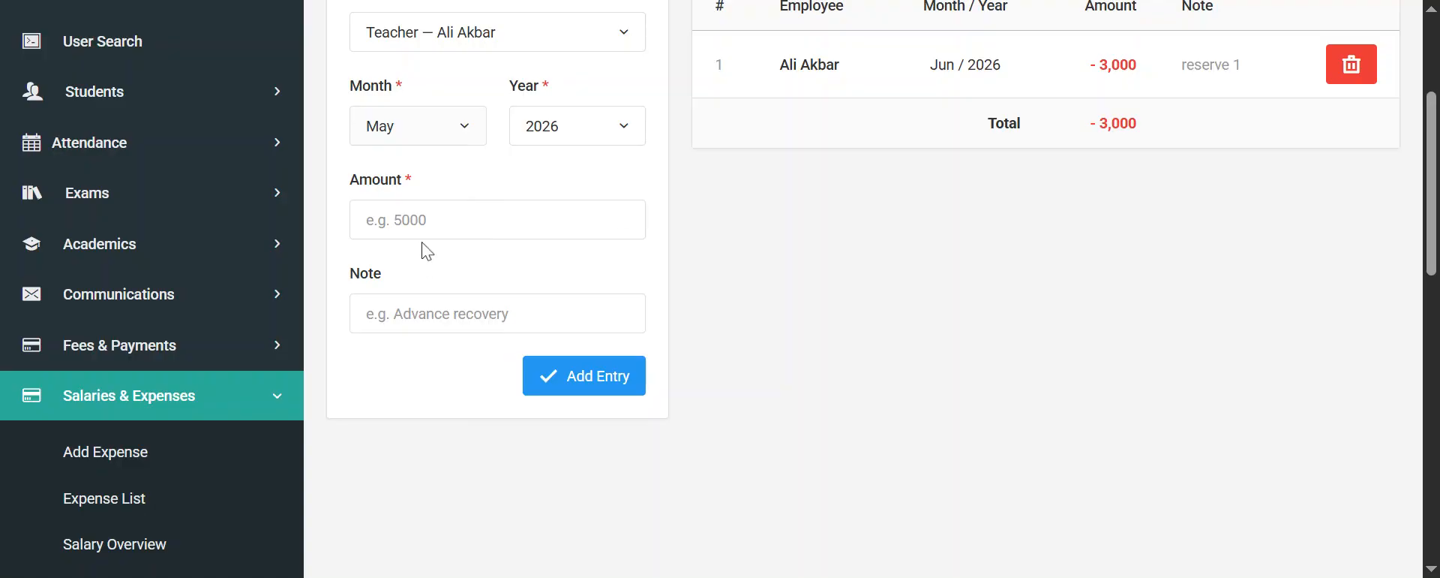
# Set the reserve amount to 3000 and the note to "reserve 2", and add the entry
pyautogui.write('3000')
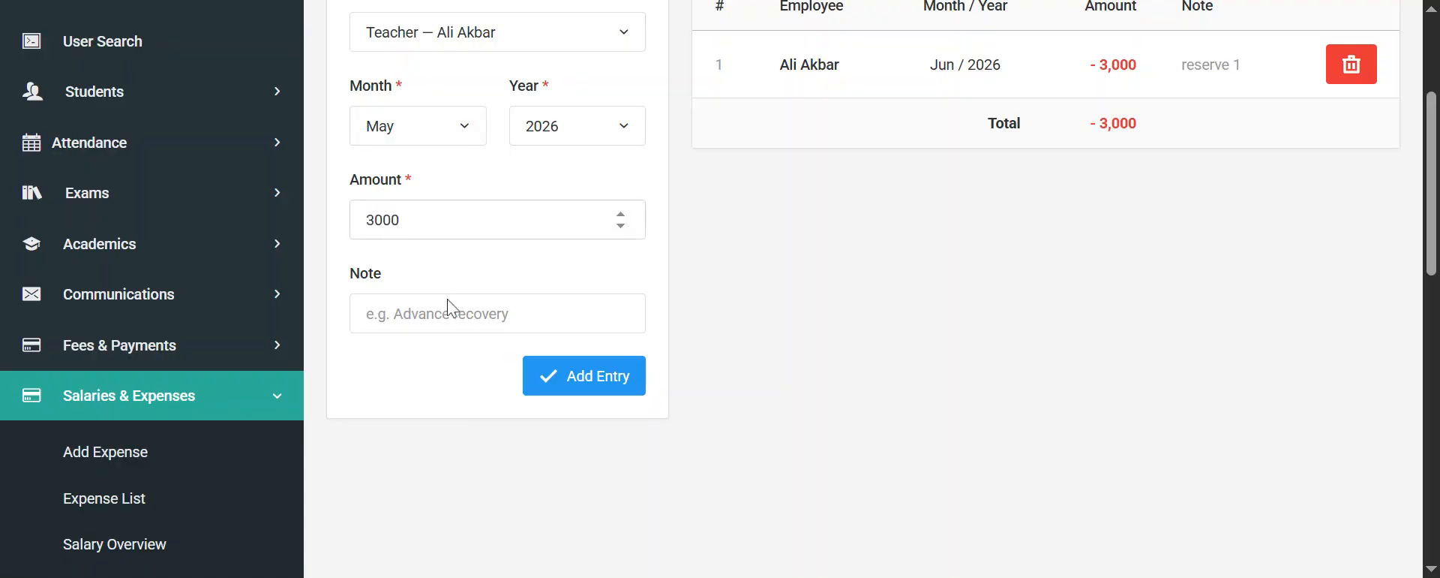
pyautogui.click(369, 313)
pyautogui.write('reserve 2')
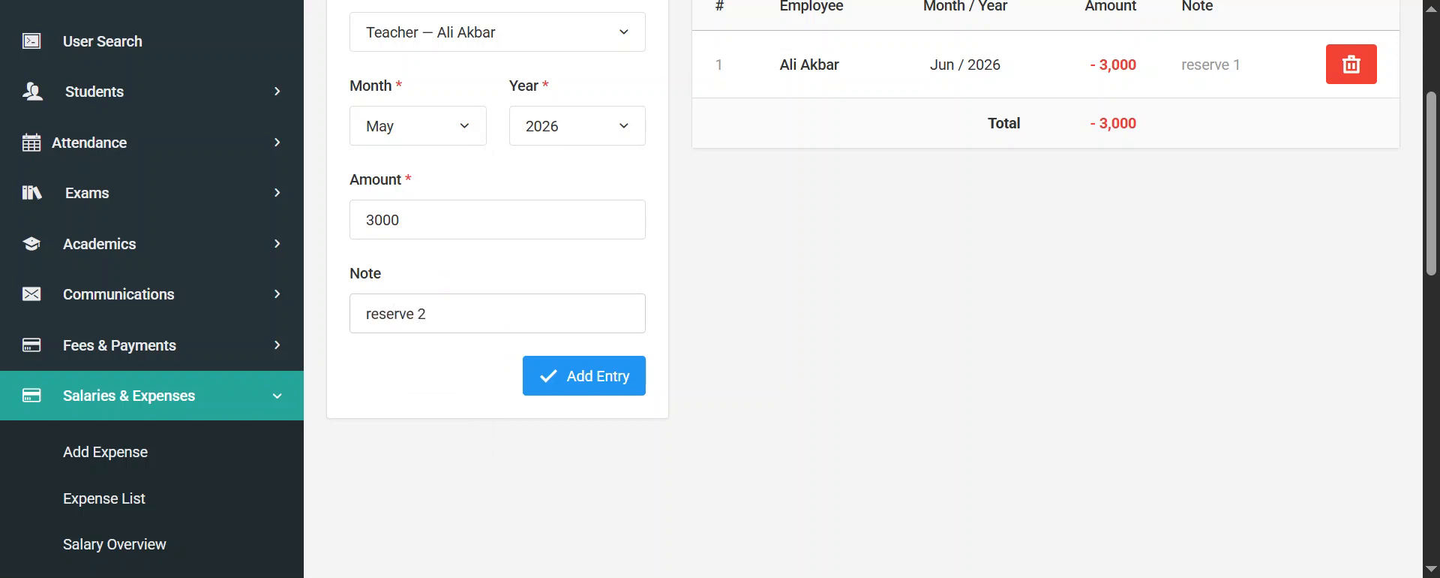
pyautogui.click(590, 368)
pyautogui.scroll(-1, 908, 307)
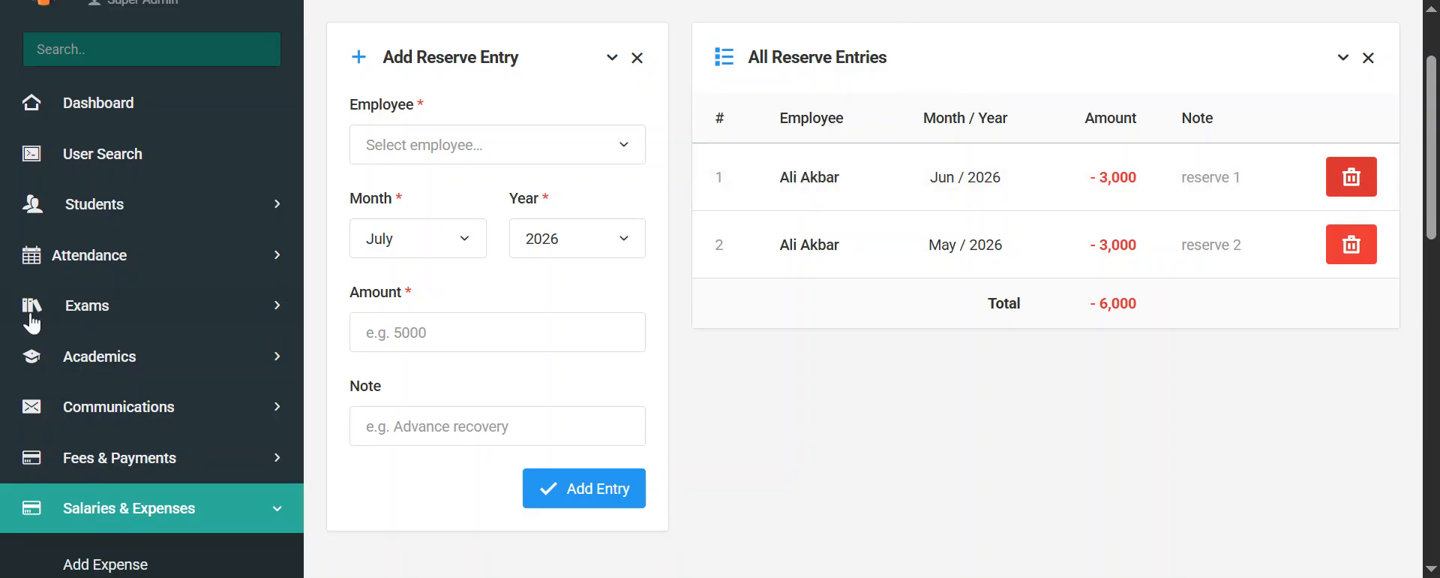
pyautogui.scroll(-3, 75, 300)
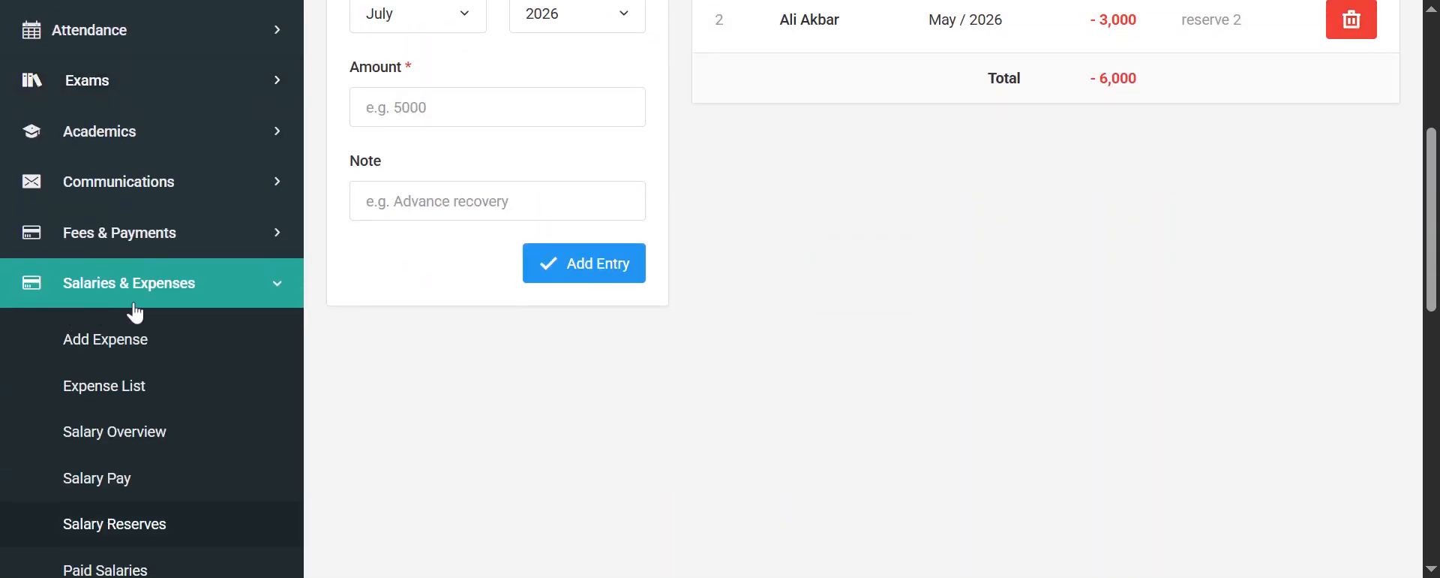
pyautogui.click(109, 348)
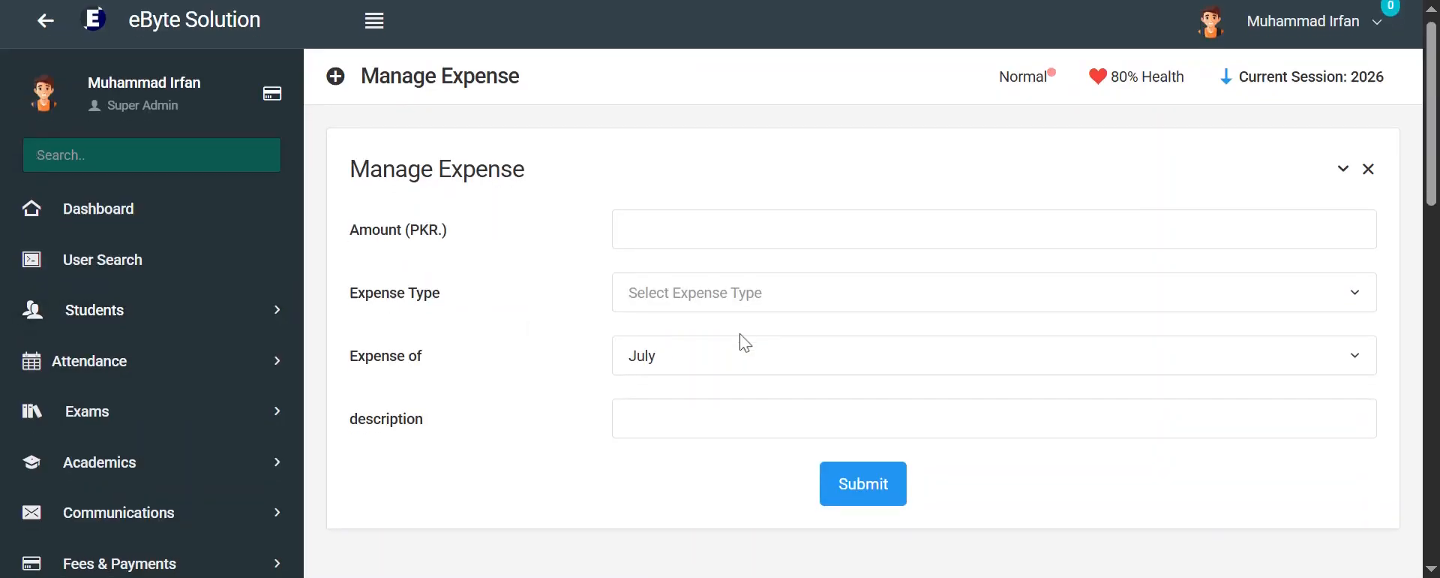
pyautogui.scroll(-2, 742, 340)
pyautogui.write('1000')
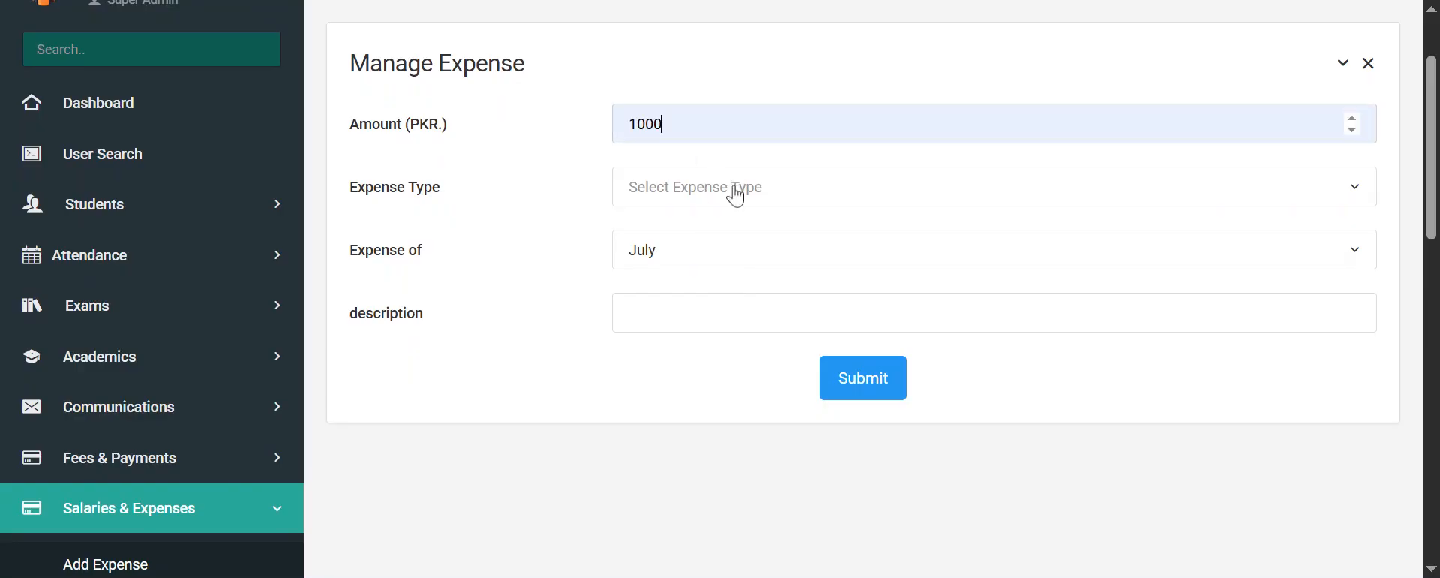
pyautogui.click(727, 188)
pyautogui.click(570, 303)
pyautogui.click(724, 298)
# Open the Salary Pay page and set the salary type to Basic
pyautogui.scroll(-7, 372, 305)
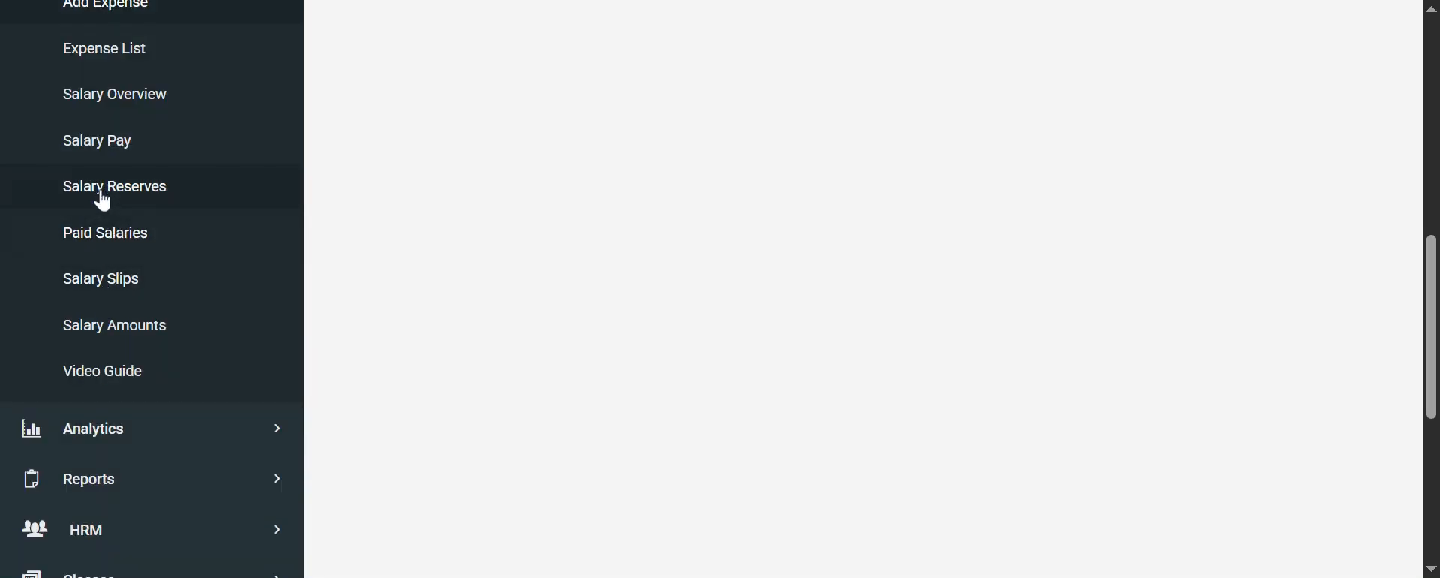
pyautogui.click(111, 150)
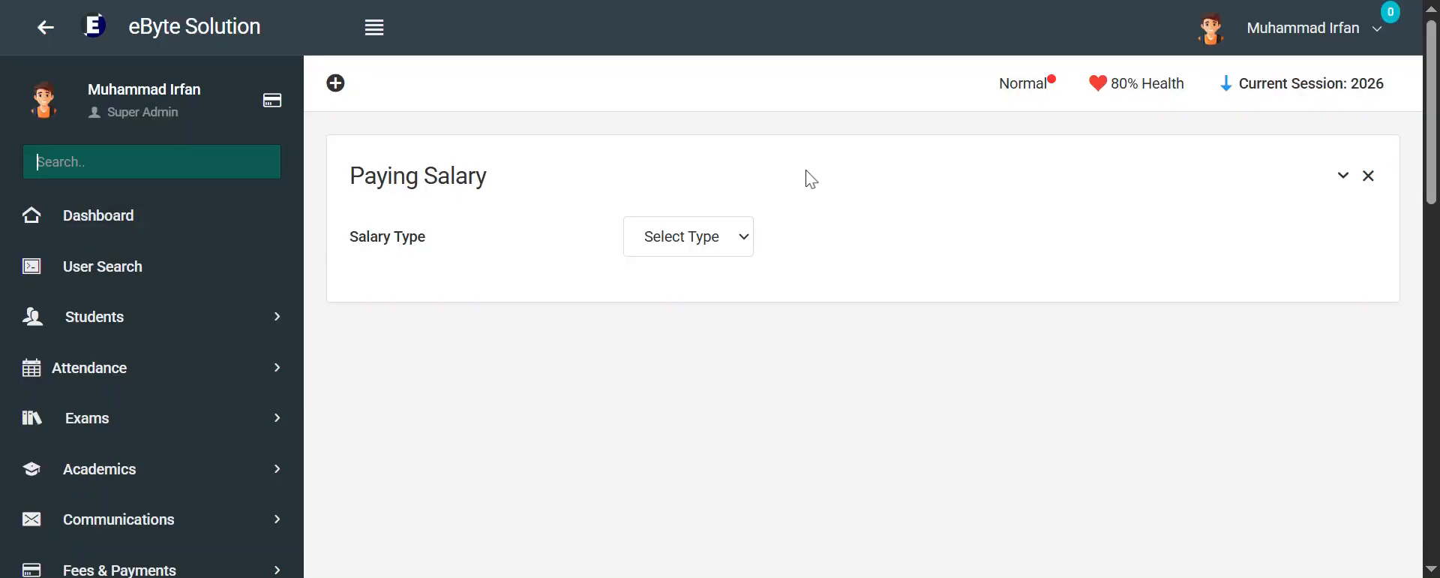
pyautogui.click(783, 237)
pyautogui.click(690, 389)
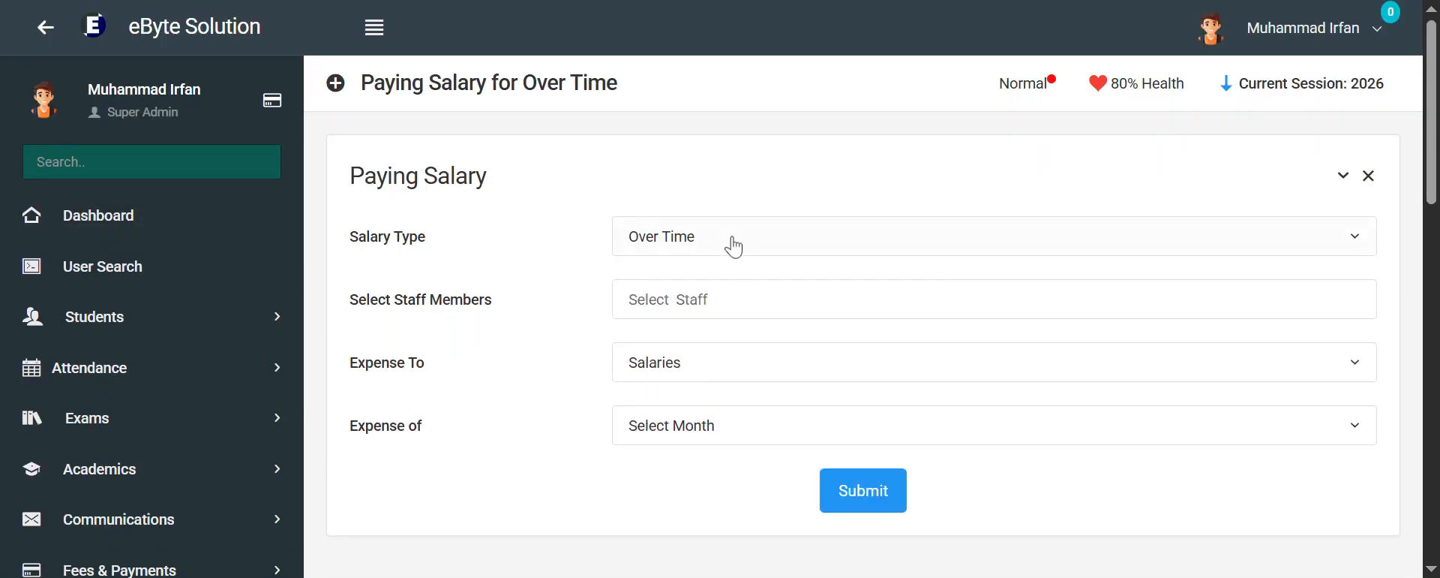
pyautogui.click(733, 241)
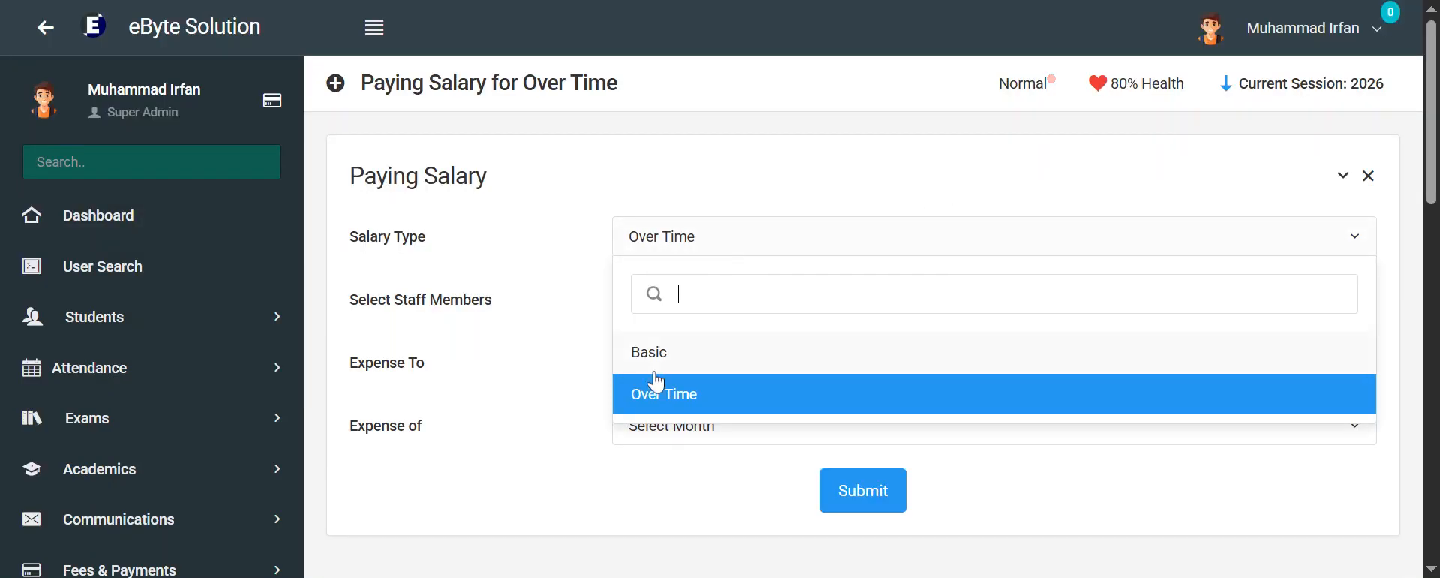
pyautogui.click(660, 367)
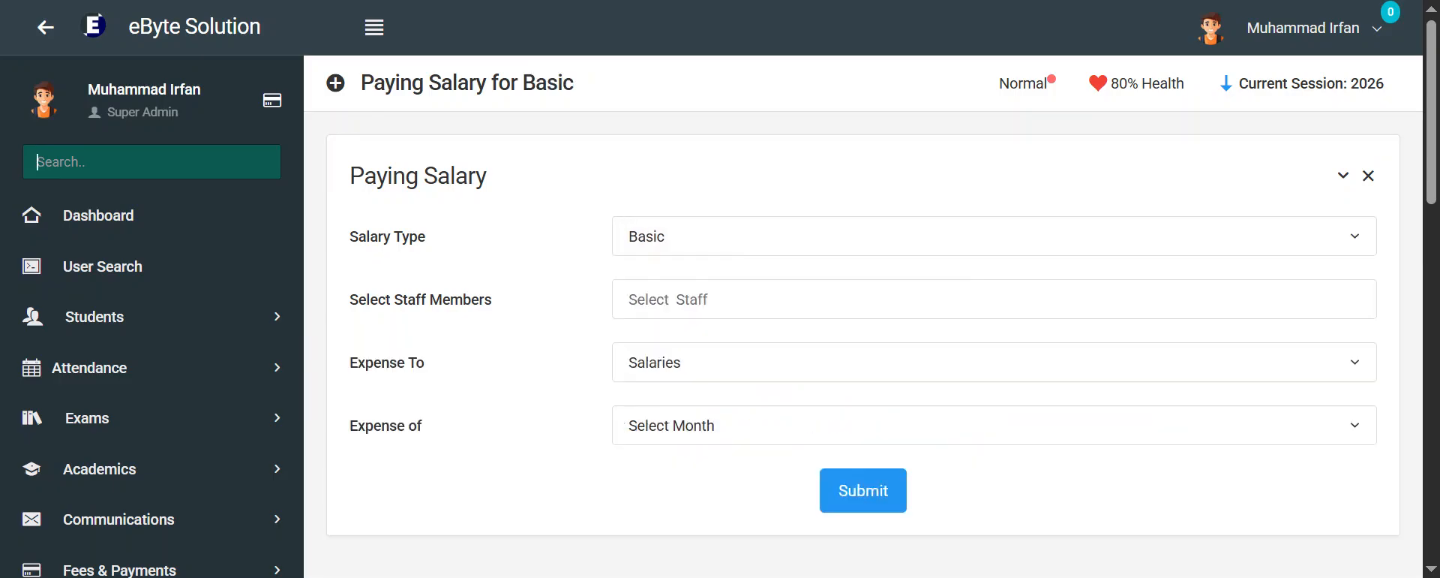